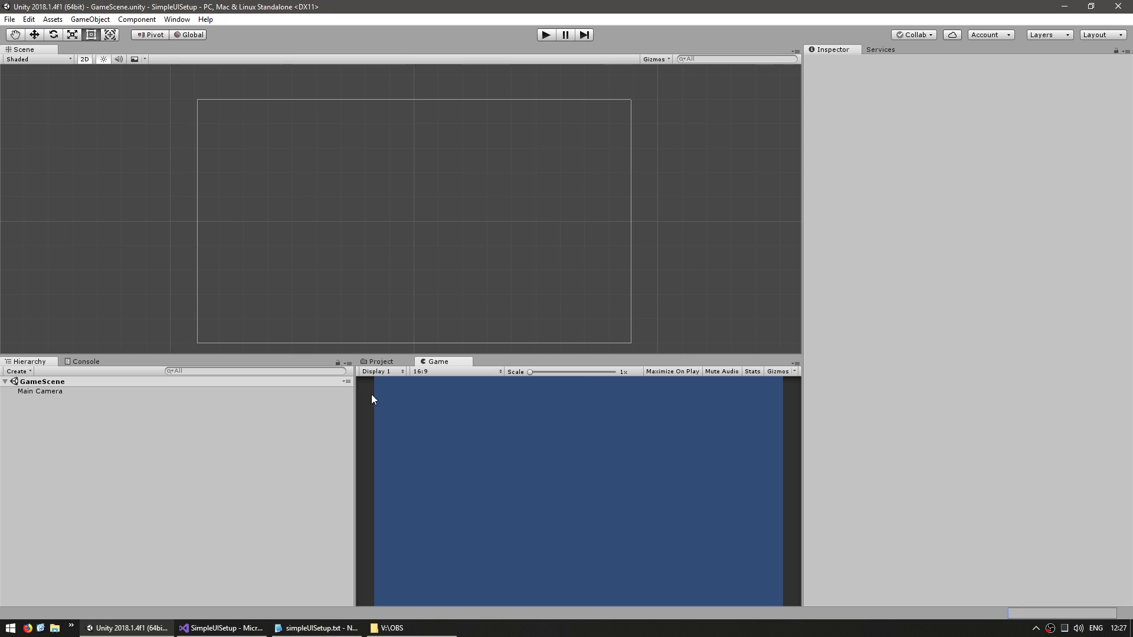
Create an empty object in the scene named GameHandler.
left_click(56, 392)
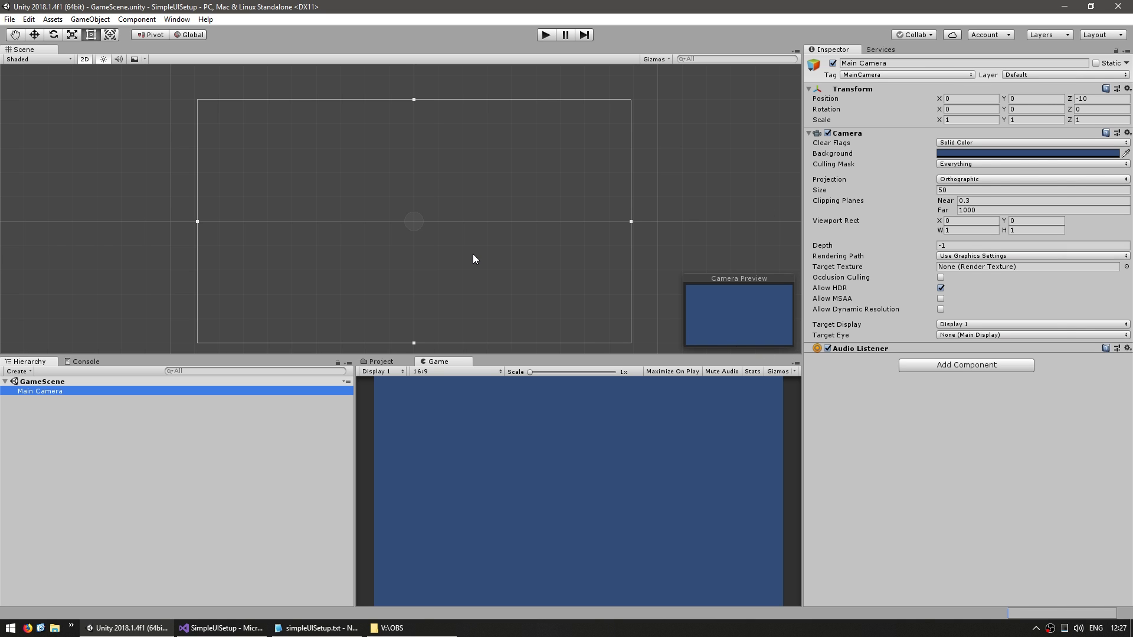
right_click(115, 440)
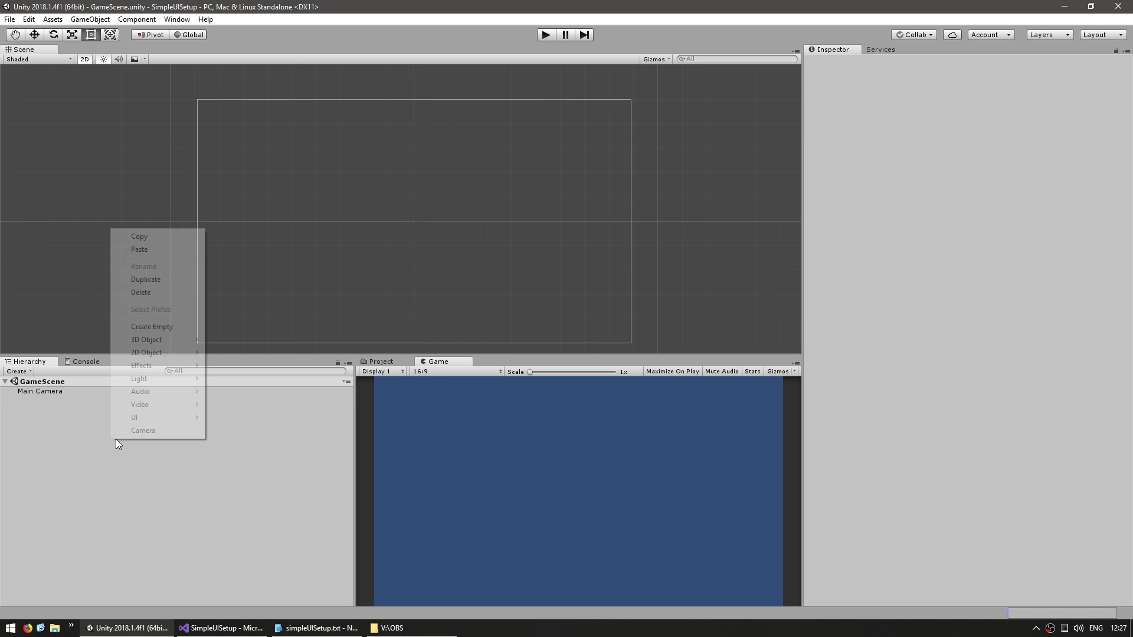
left_click(166, 327)
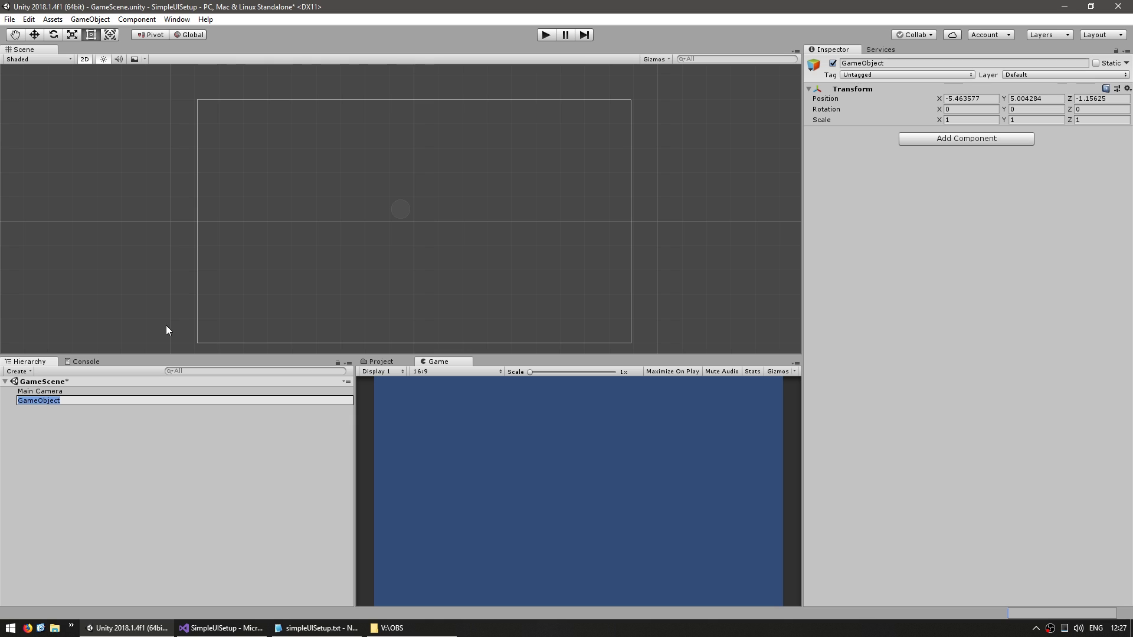
type("GameHandler")
key("Return")
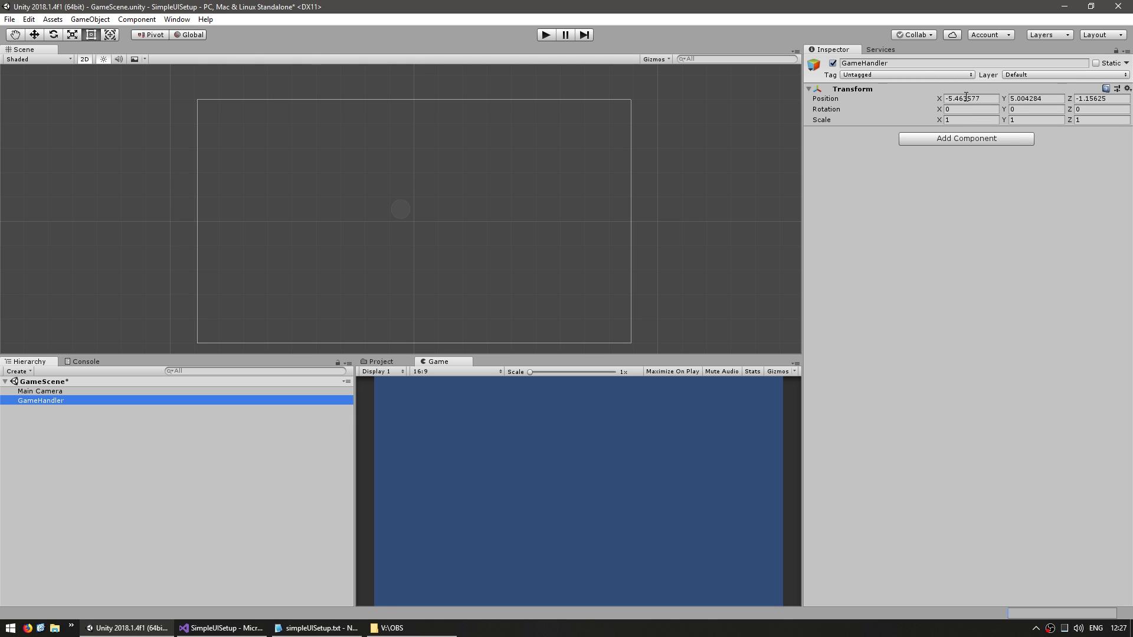
Zero GameHandler's position and nest Main Camera under it.
left_click(965, 97)
type("0")
key("Tab")
type("0")
key("Tab")
type("0")
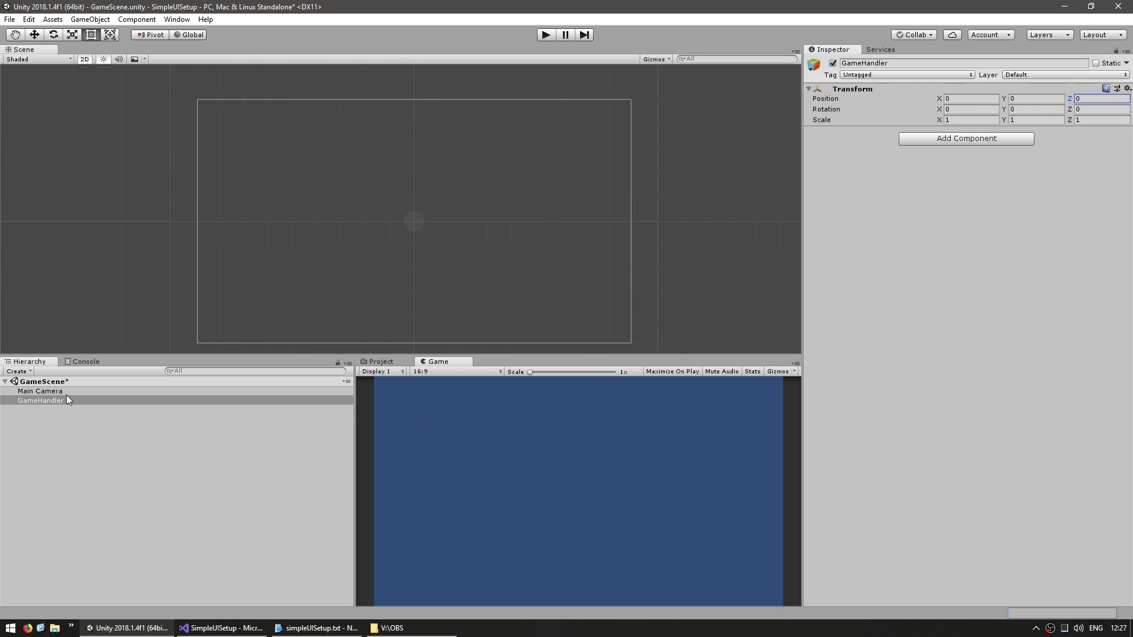
left_click_drag(52, 391, 43, 401)
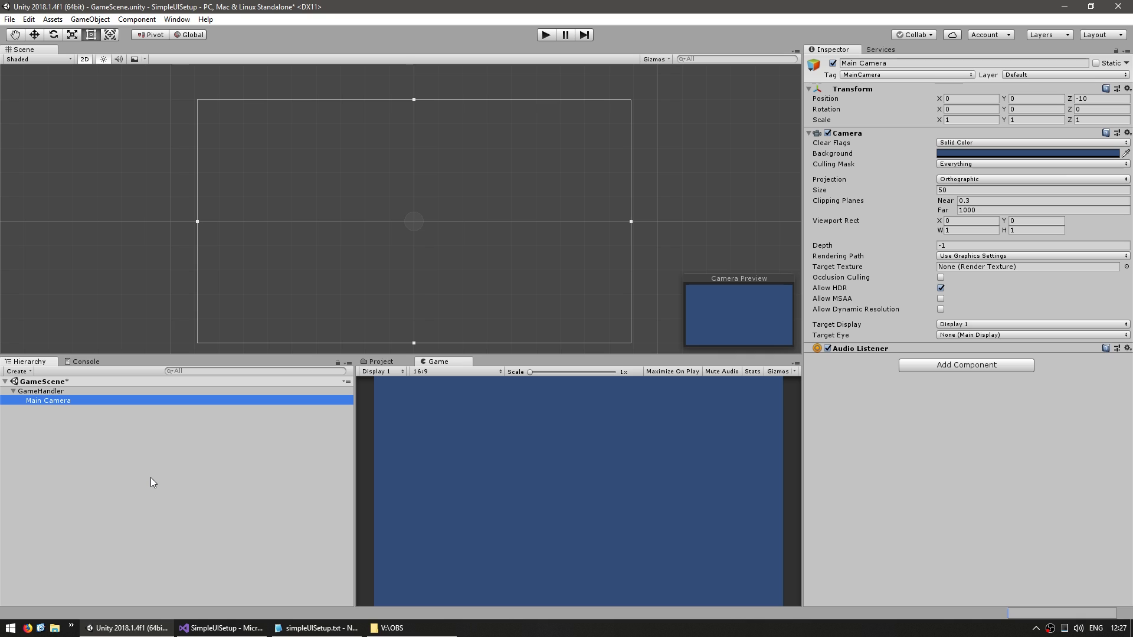
Create an empty child of GameHandler named UI.
right_click(27, 391)
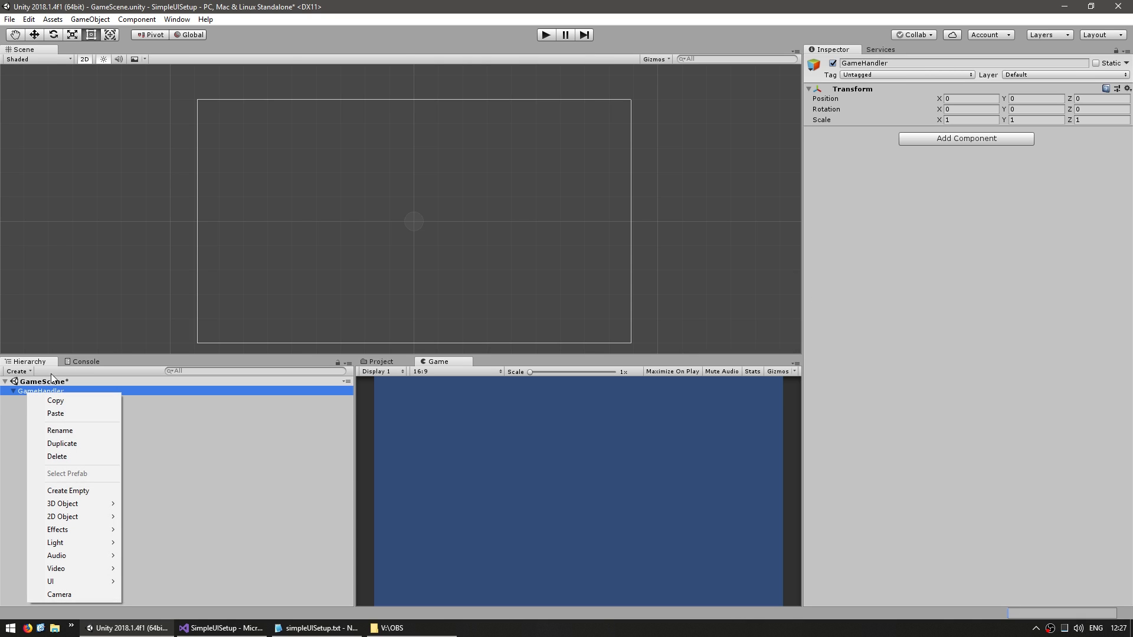
left_click(73, 490)
type("UI")
key("Return")
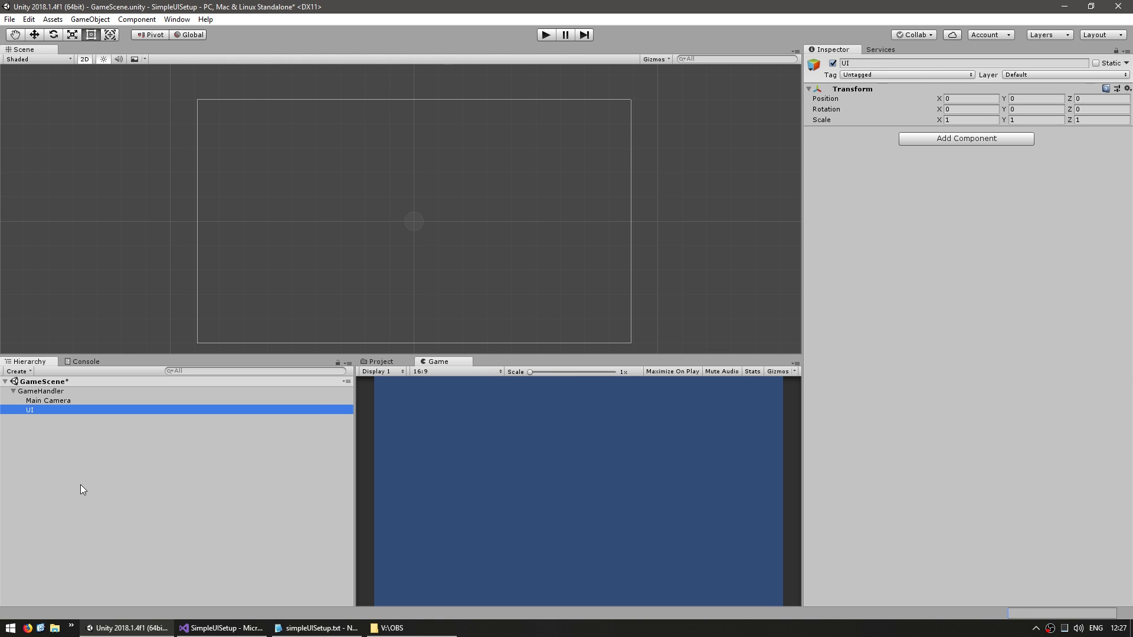
Position the UI object at X 1000, Y 0, Z 1000.
scroll(534, 237, "down", 6)
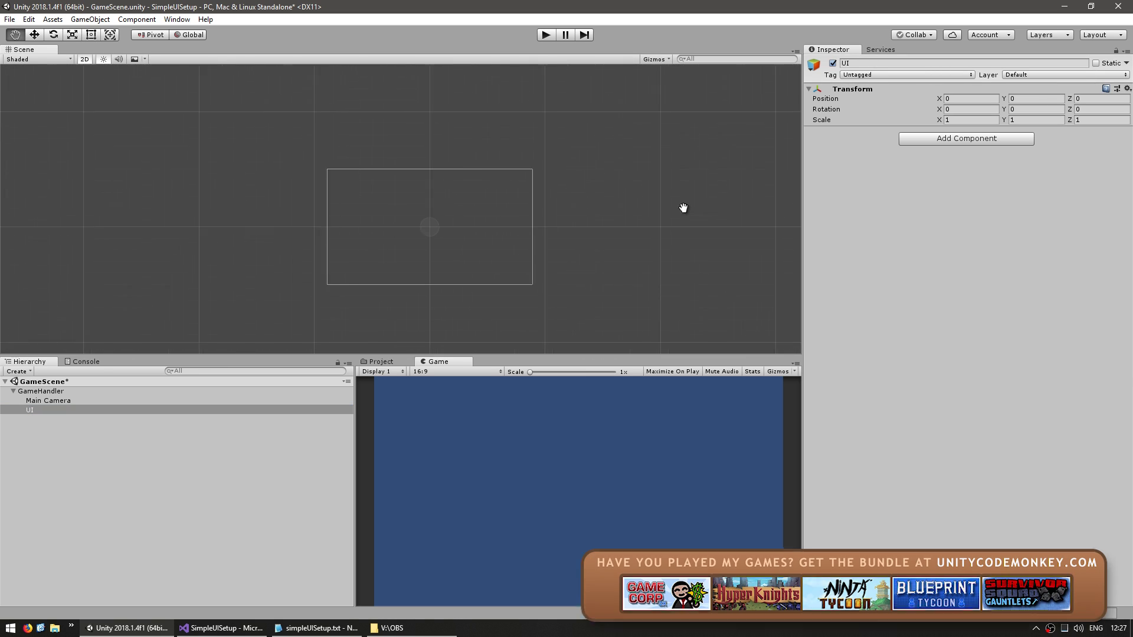
left_click(977, 99)
type("100")
key("Tab")
key("Tab")
type("1000")
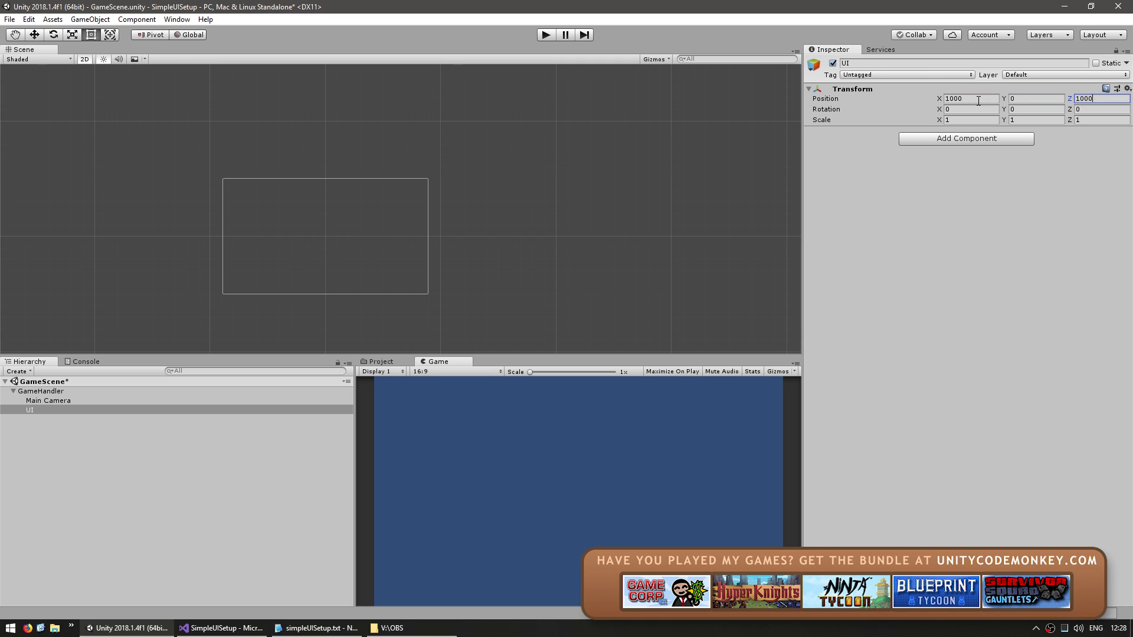
key("Return")
scroll(565, 306, "down", 5)
middle_click_drag(565, 306, 324, 220)
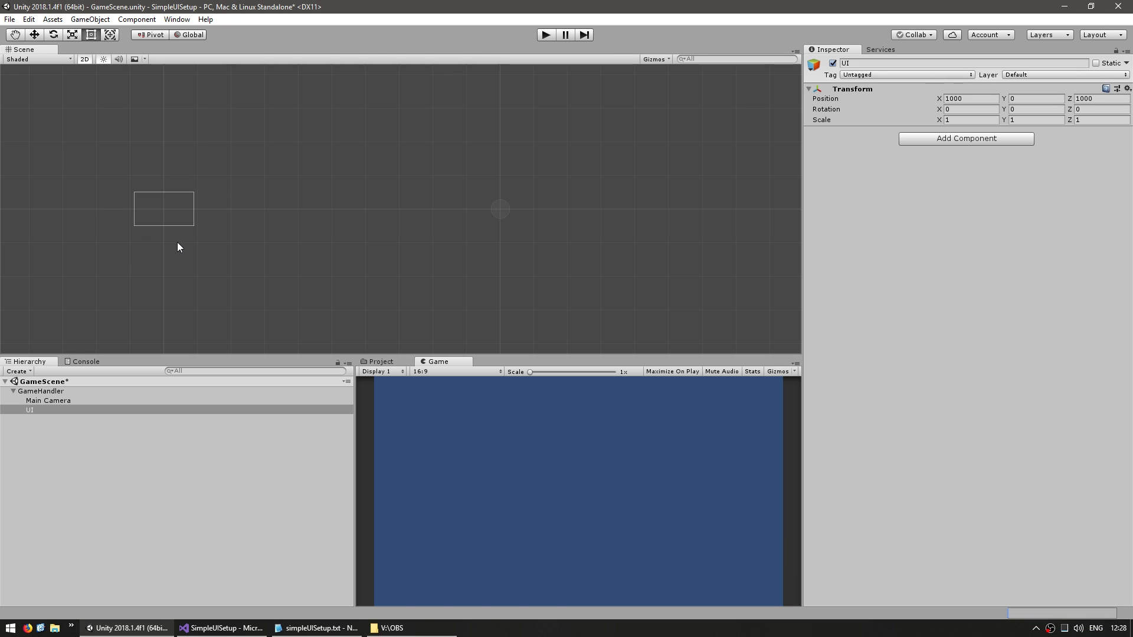
left_click(41, 459)
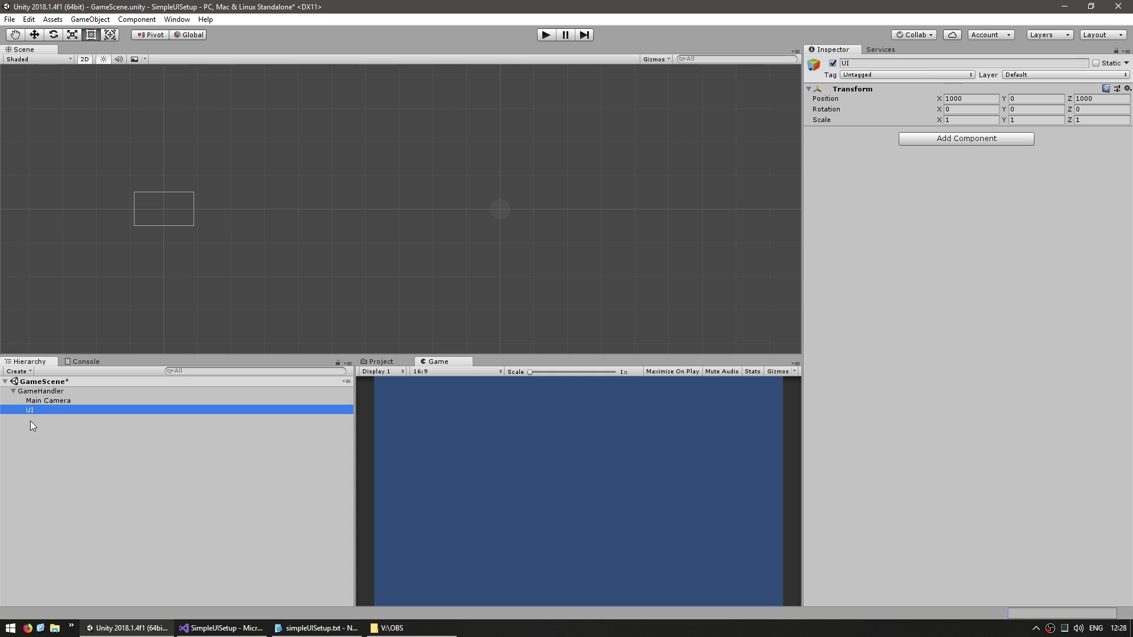
Add a Canvas under UI and move the new EventSystem above UI.
right_click(44, 409)
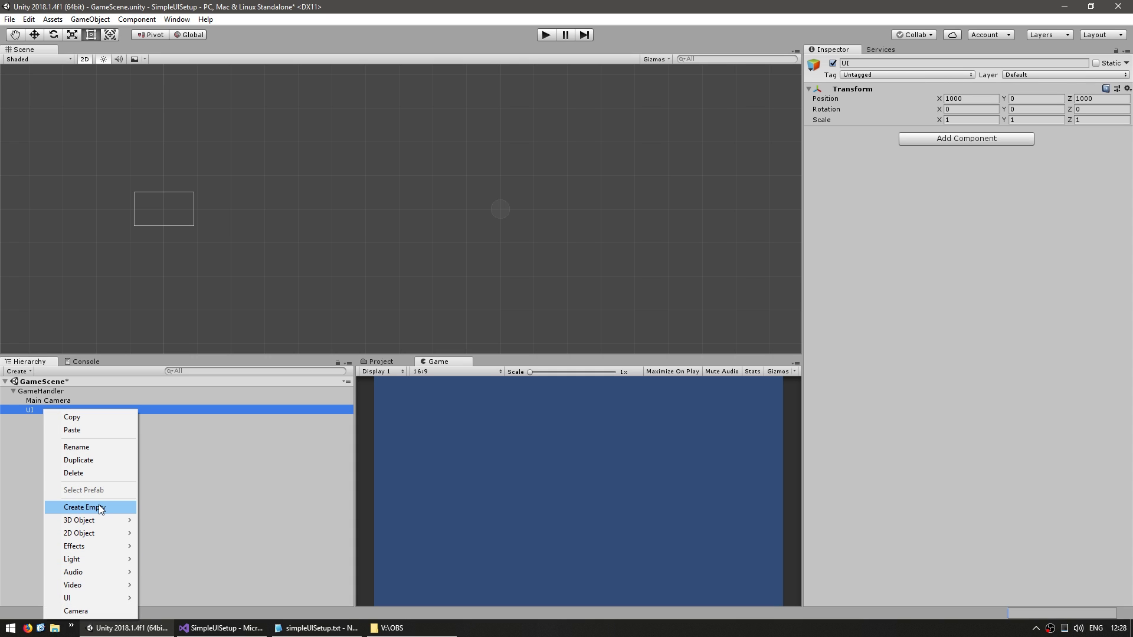
mouse_move(79, 598)
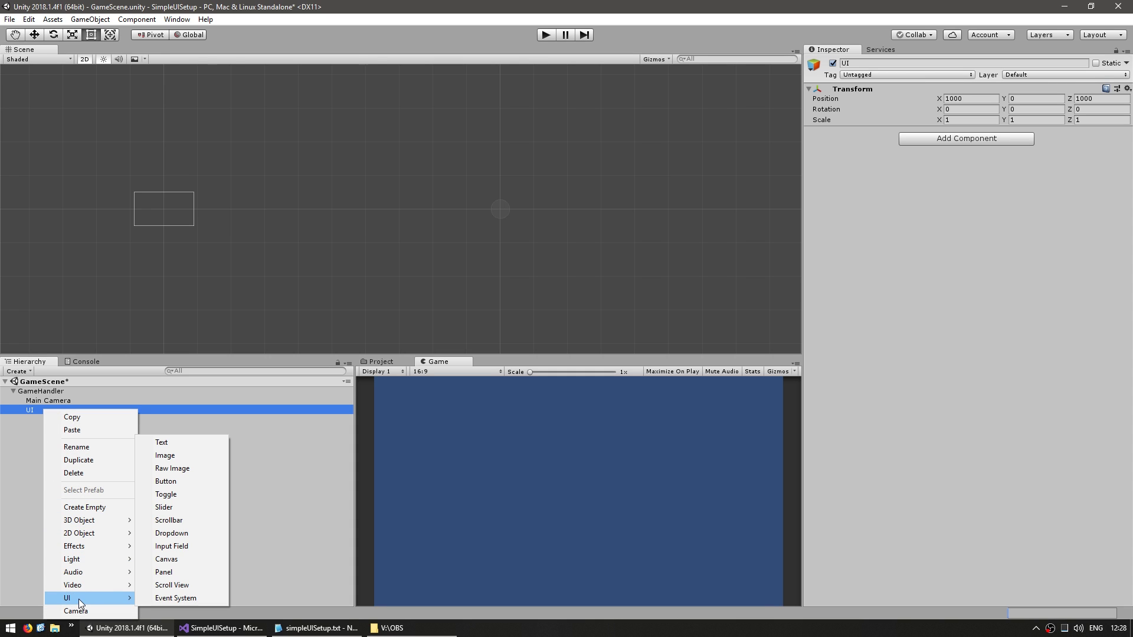
left_click(170, 561)
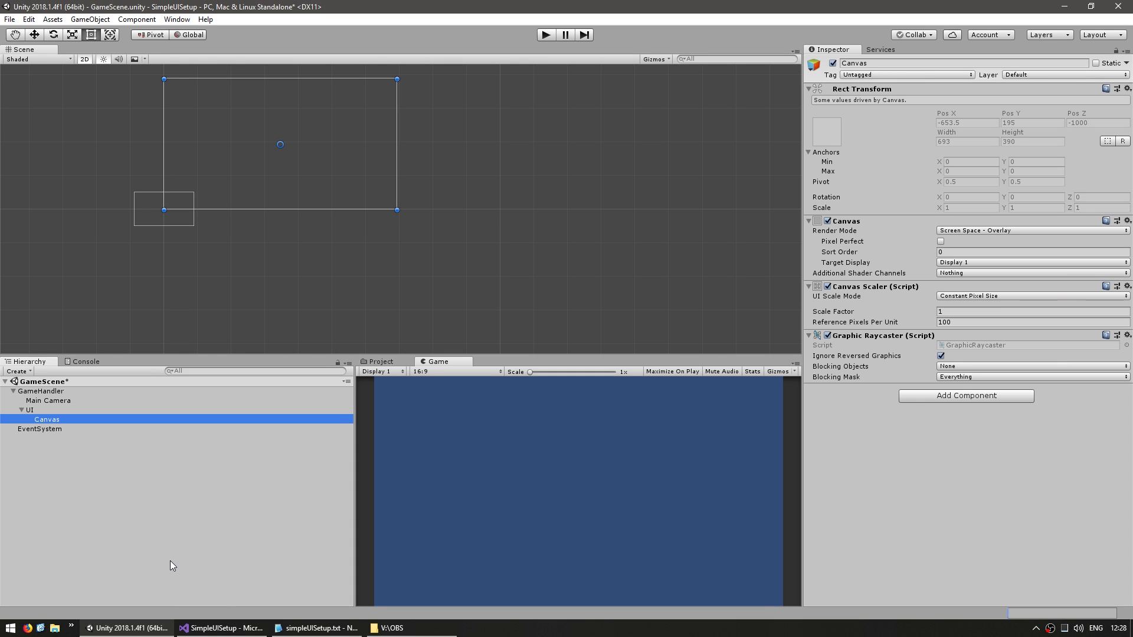
left_click(30, 429)
left_click_drag(27, 430, 39, 408)
Add a white UI Image inside the Canvas.
left_click(65, 429)
right_click(65, 429)
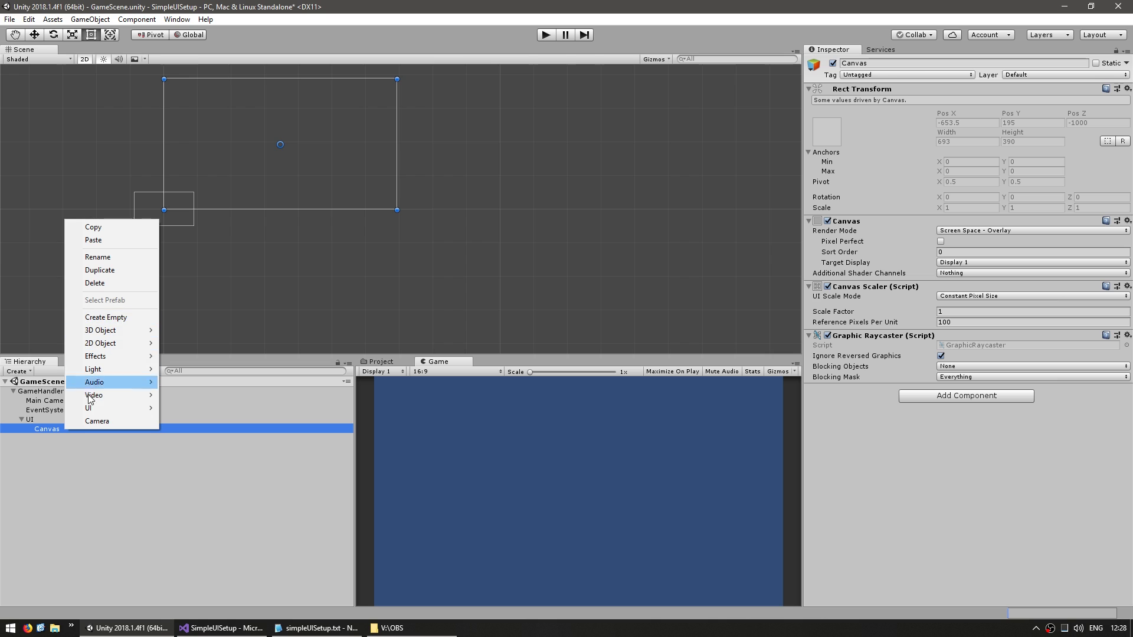
mouse_move(92, 413)
left_click(187, 421)
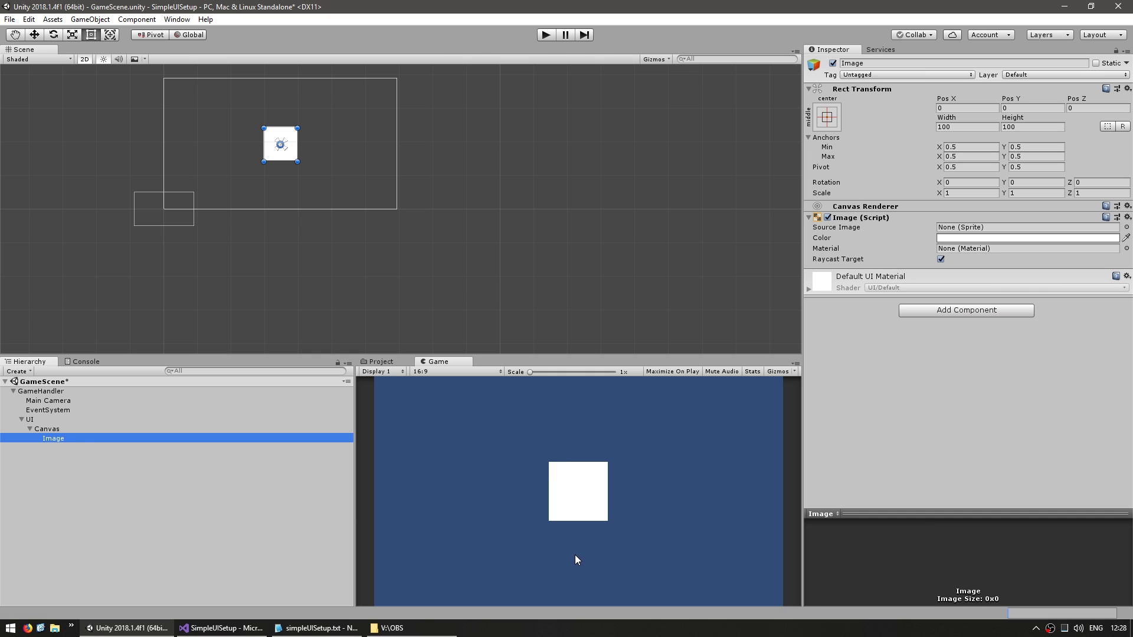
Frame the Canvas and switch its Render Mode to Screen Space - Camera.
key("Up")
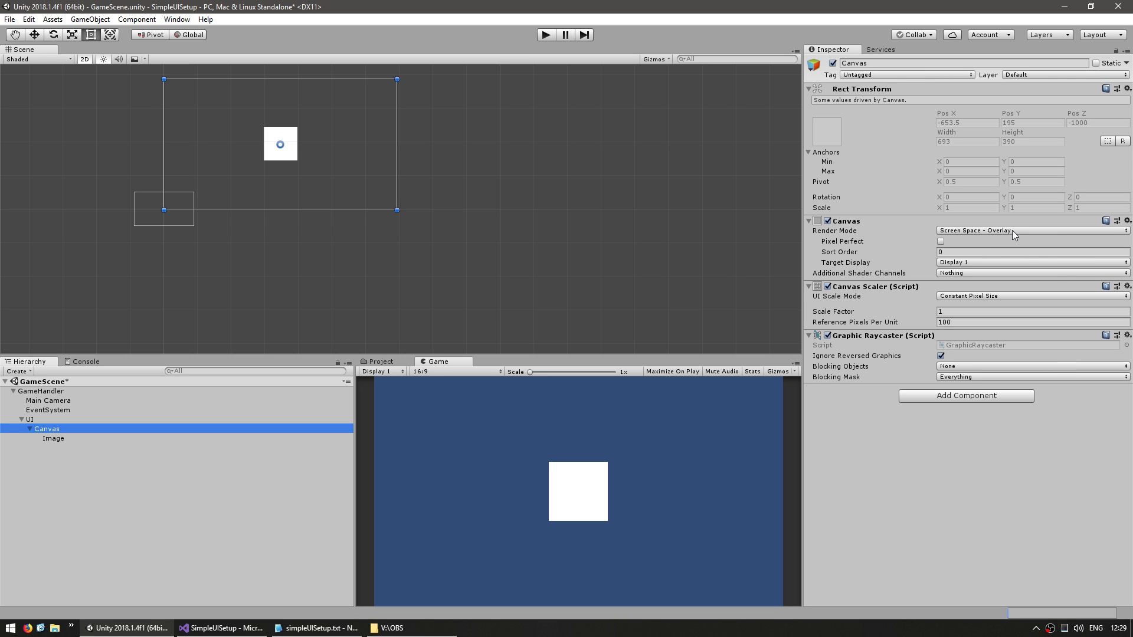
middle_click_drag(354, 218, 533, 286)
scroll(533, 286, "up", 1)
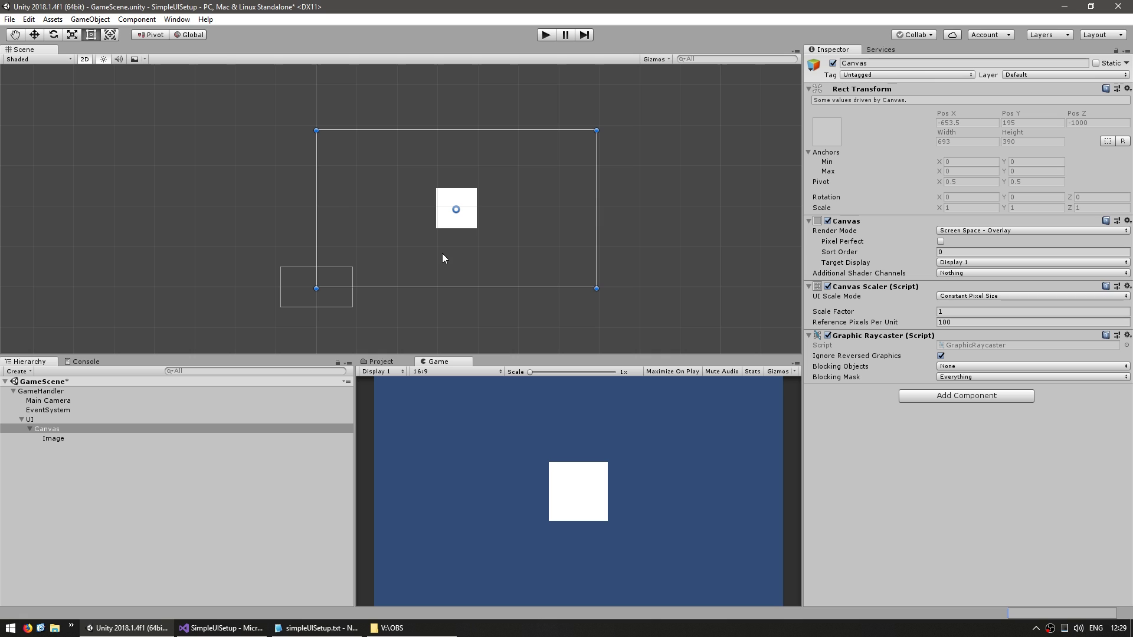
scroll(412, 299, "up", 2)
middle_click_drag(413, 299, 447, 210)
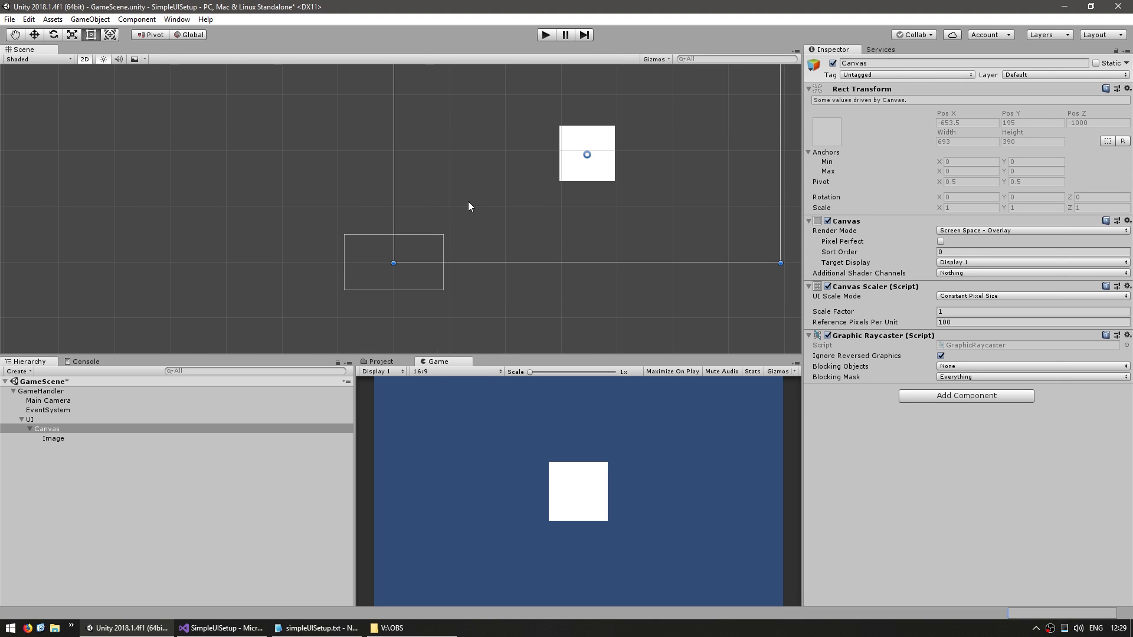
key("f")
left_click(974, 230)
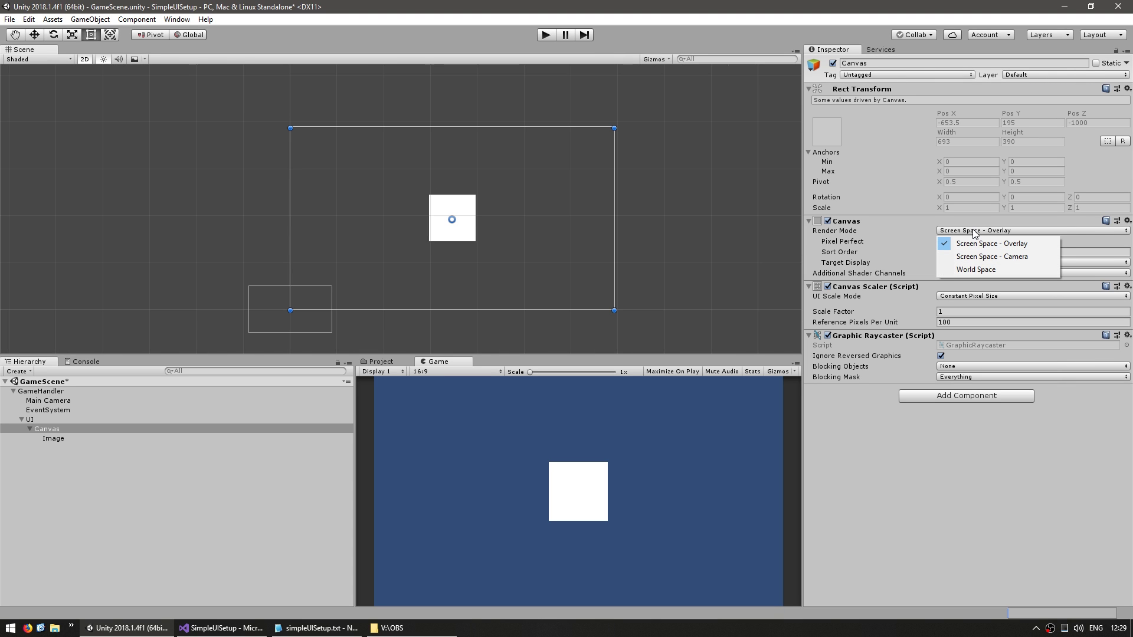
left_click(981, 257)
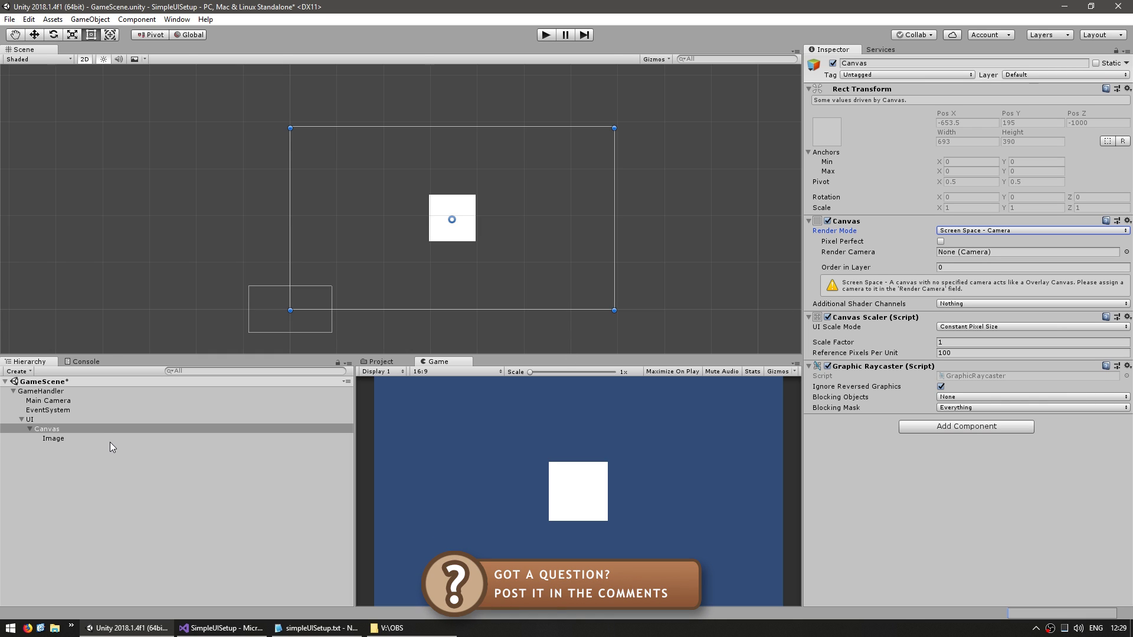
Create an empty UICamera object under UI and add a Camera component.
right_click(53, 421)
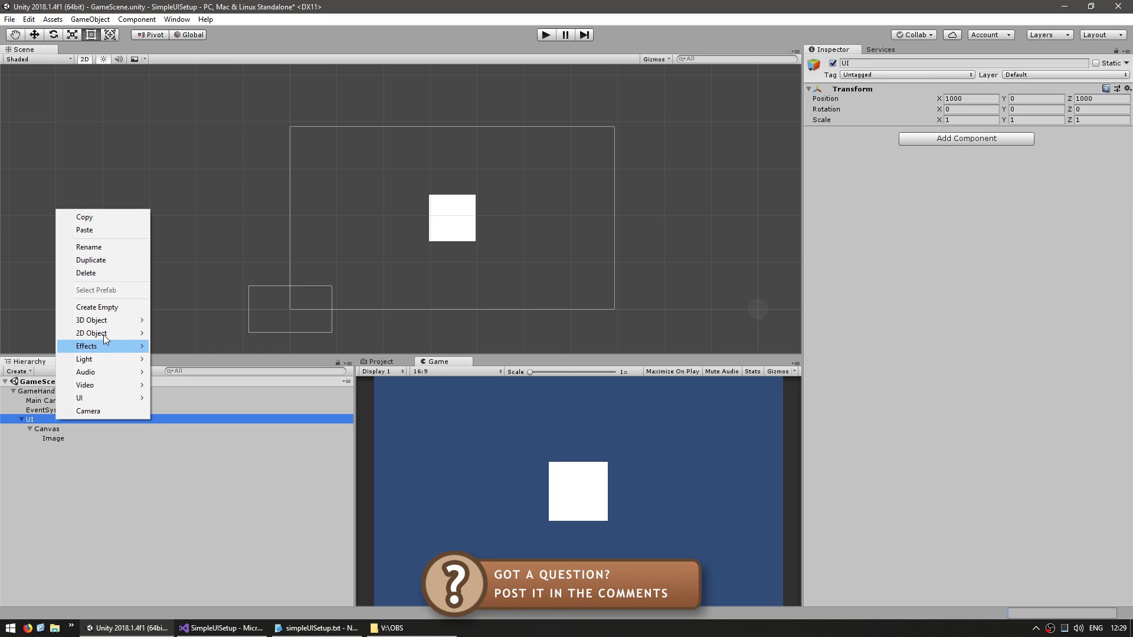
left_click(105, 309)
type("U")
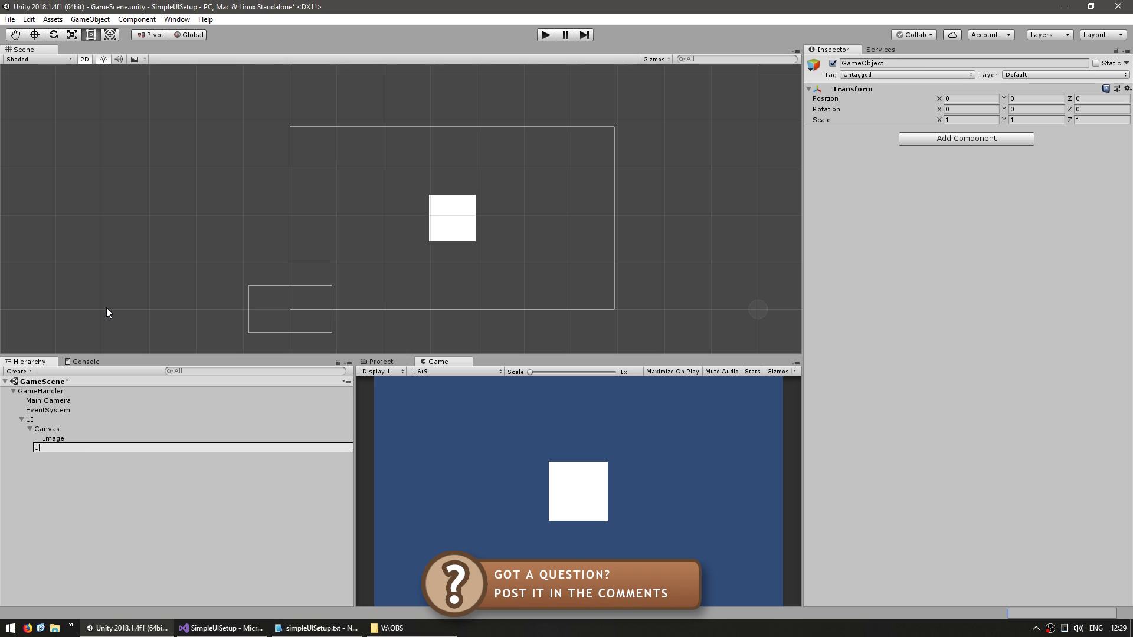
type("ICamera")
key("Return")
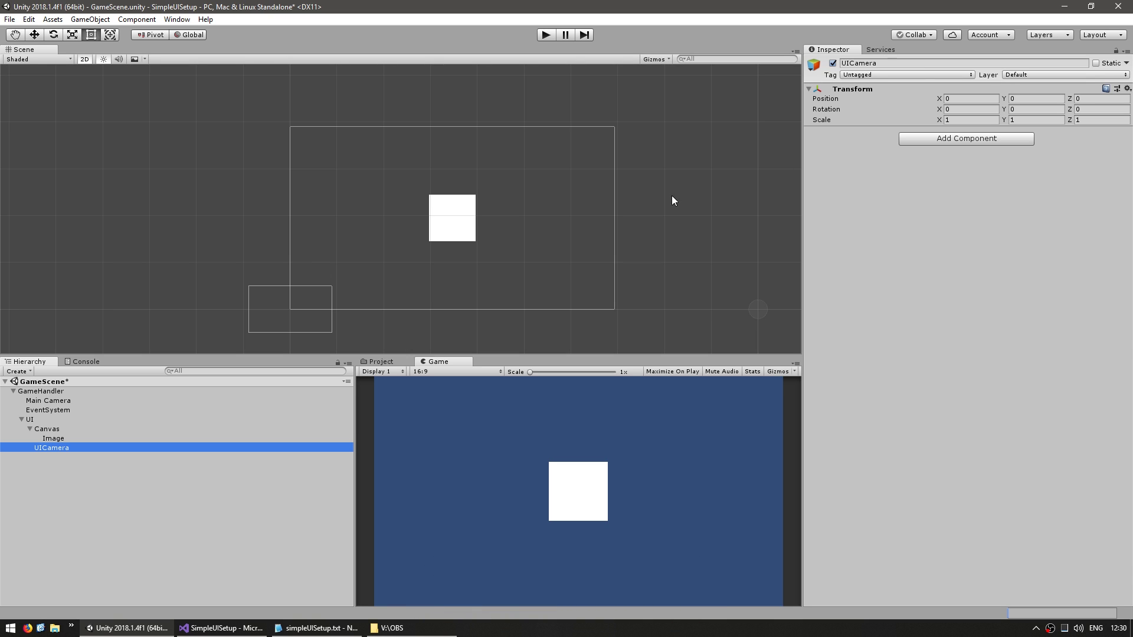
left_click(919, 141)
type("camera")
key("Return")
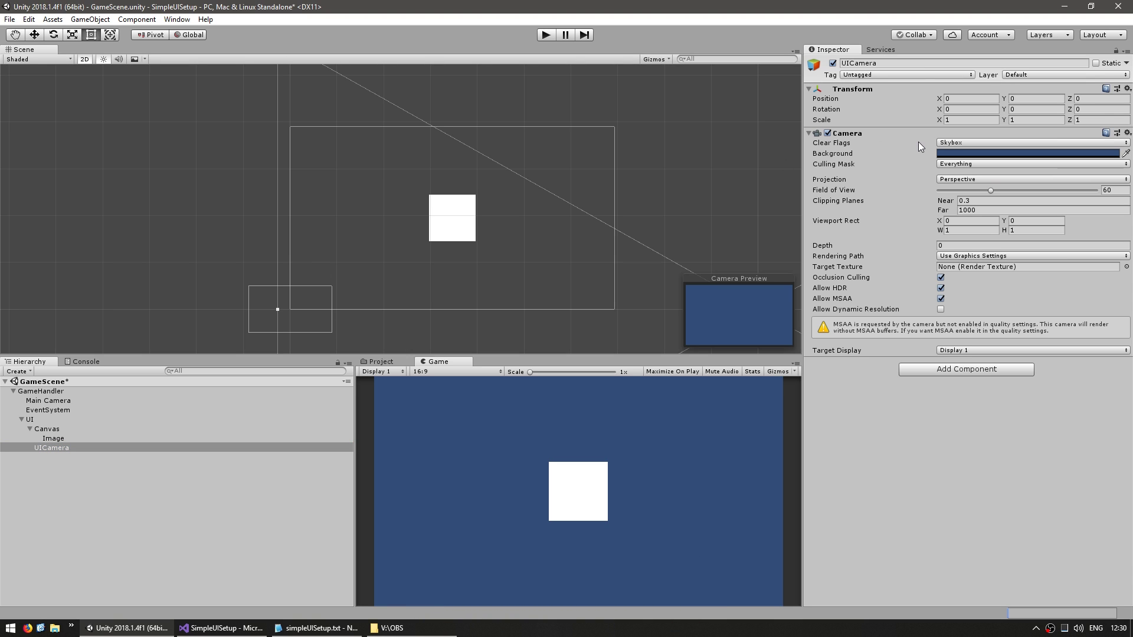
Make the camera orthographic with size 100 and Clear Flags set to Depth only.
left_click(967, 164)
left_click(968, 177)
left_click(968, 179)
left_click(960, 205)
left_click(965, 191)
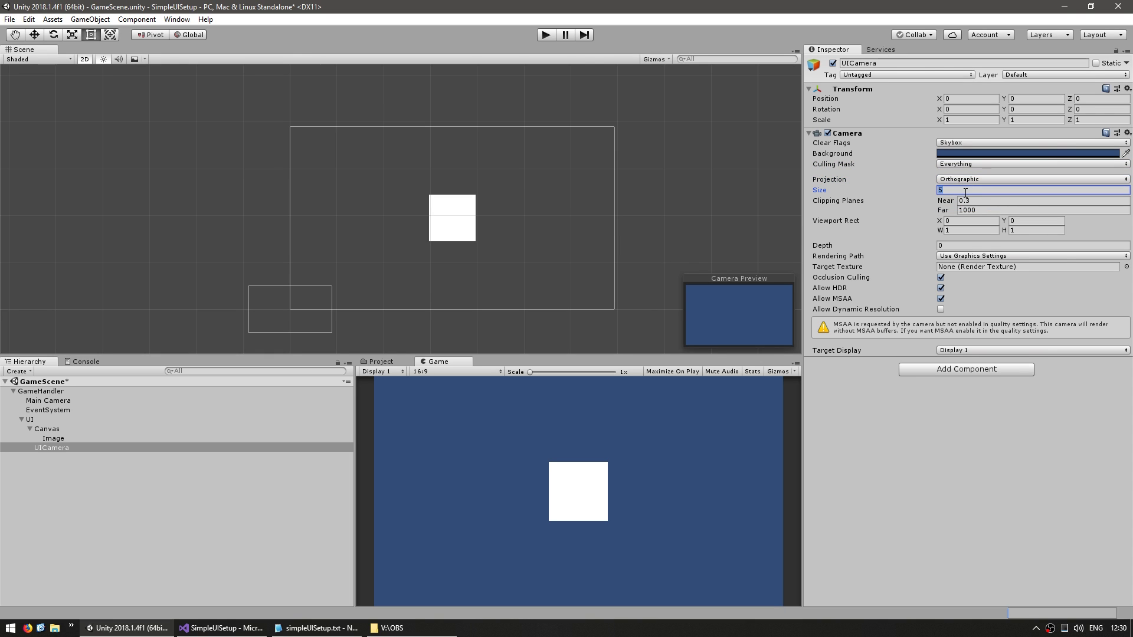
type("100")
middle_click_drag(537, 260, 337, 179)
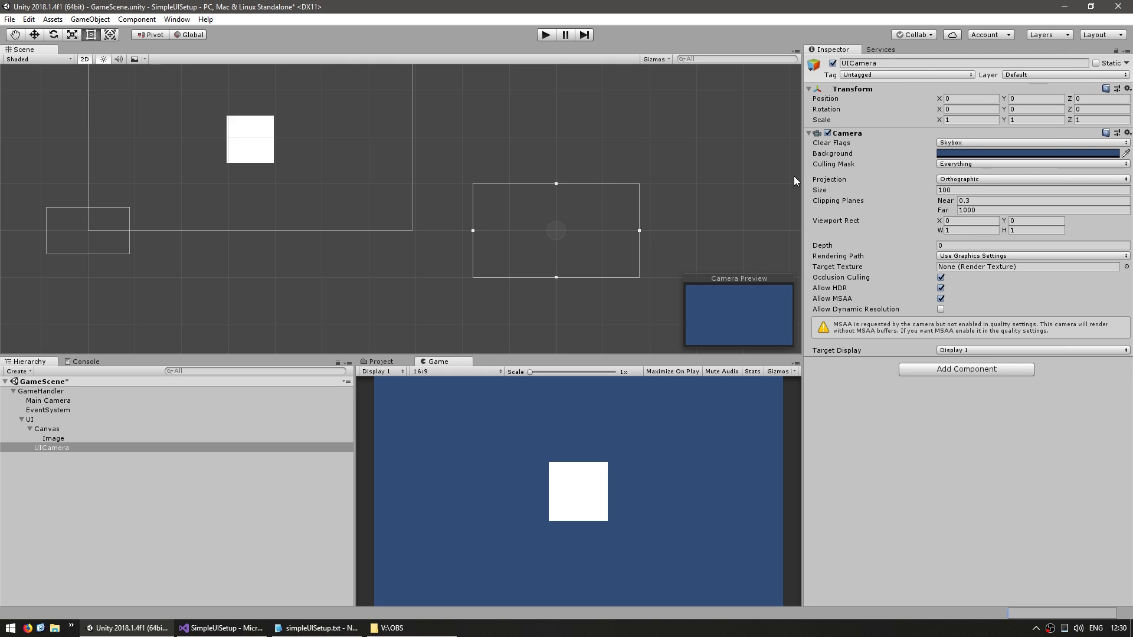
left_click(956, 144)
left_click(958, 182)
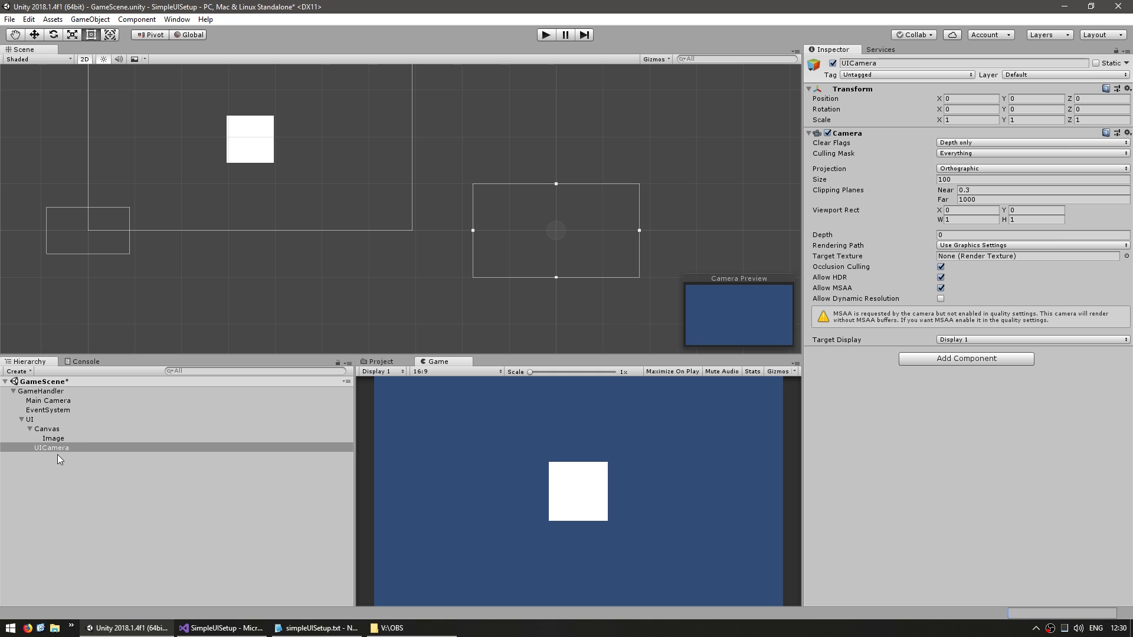
Assign UICamera as the Canvas's Render Camera and center the canvas in the Scene view.
left_click(51, 430)
left_click_drag(50, 450, 965, 254)
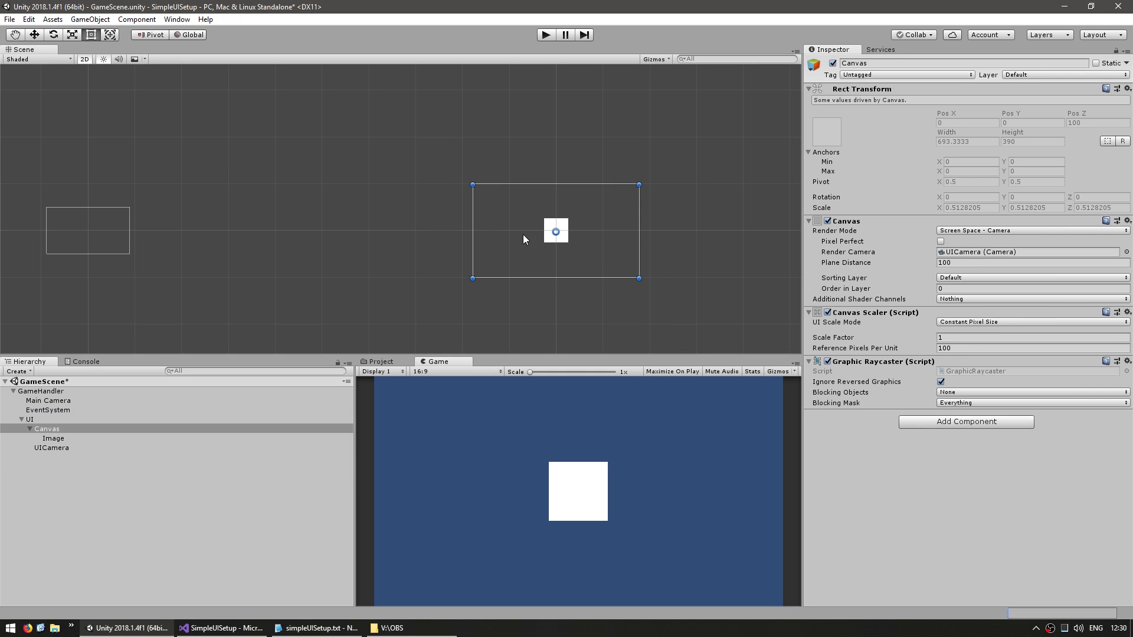
middle_click_drag(515, 235, 352, 238)
scroll(318, 220, "up", 2)
middle_click_drag(214, 249, 448, 267)
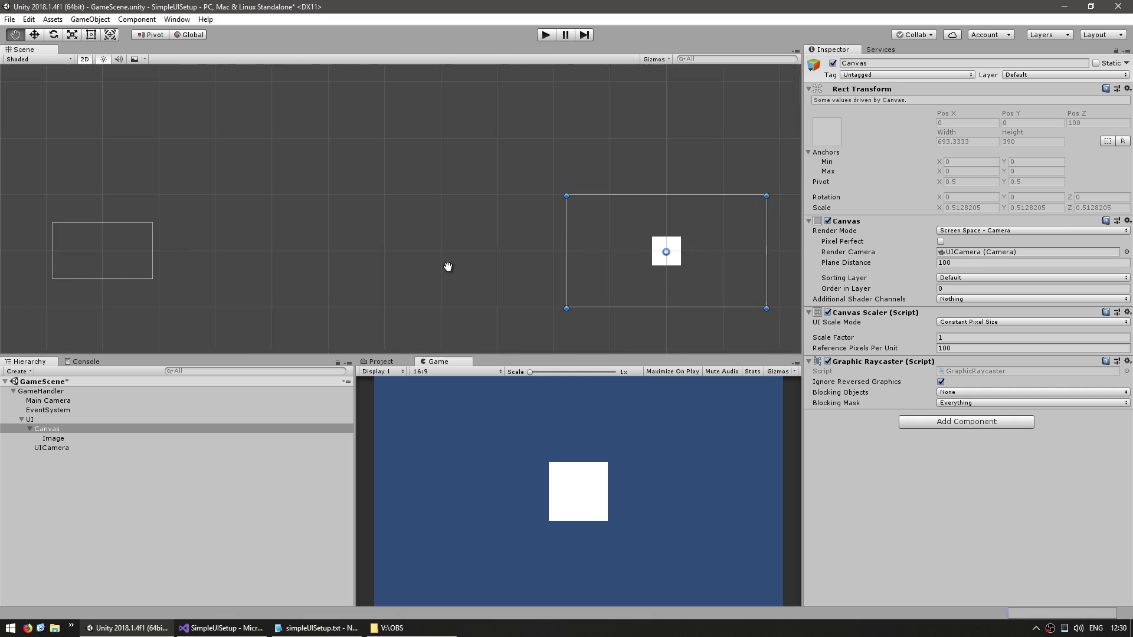
scroll(460, 247, "down", 3)
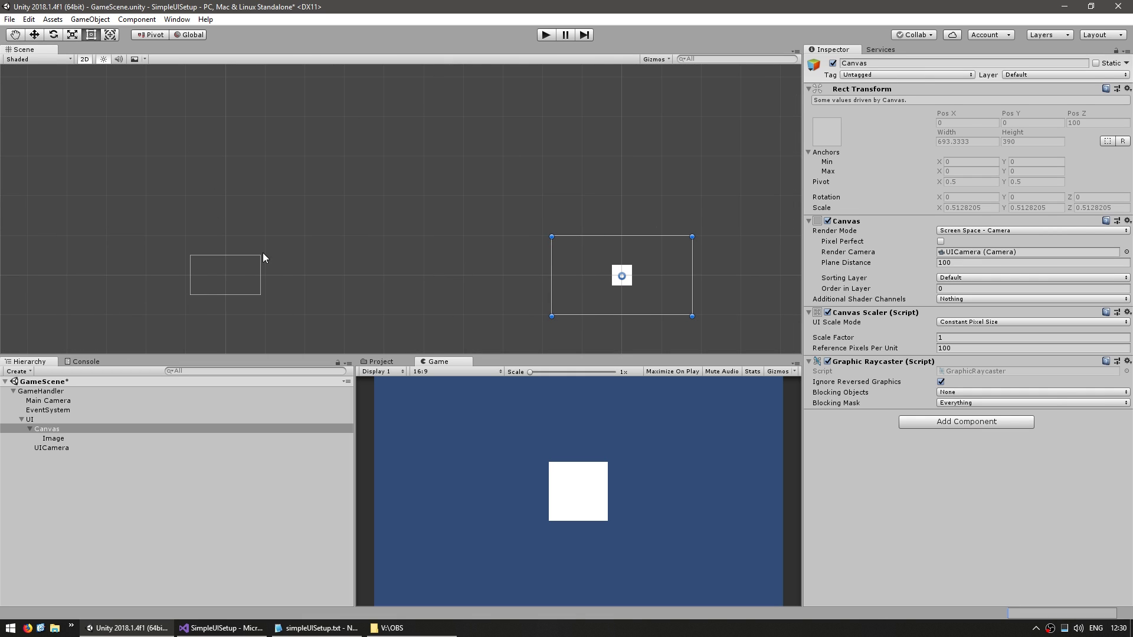
scroll(577, 271, "up", 3)
middle_click_drag(577, 271, 333, 206)
scroll(133, 210, "down", 2)
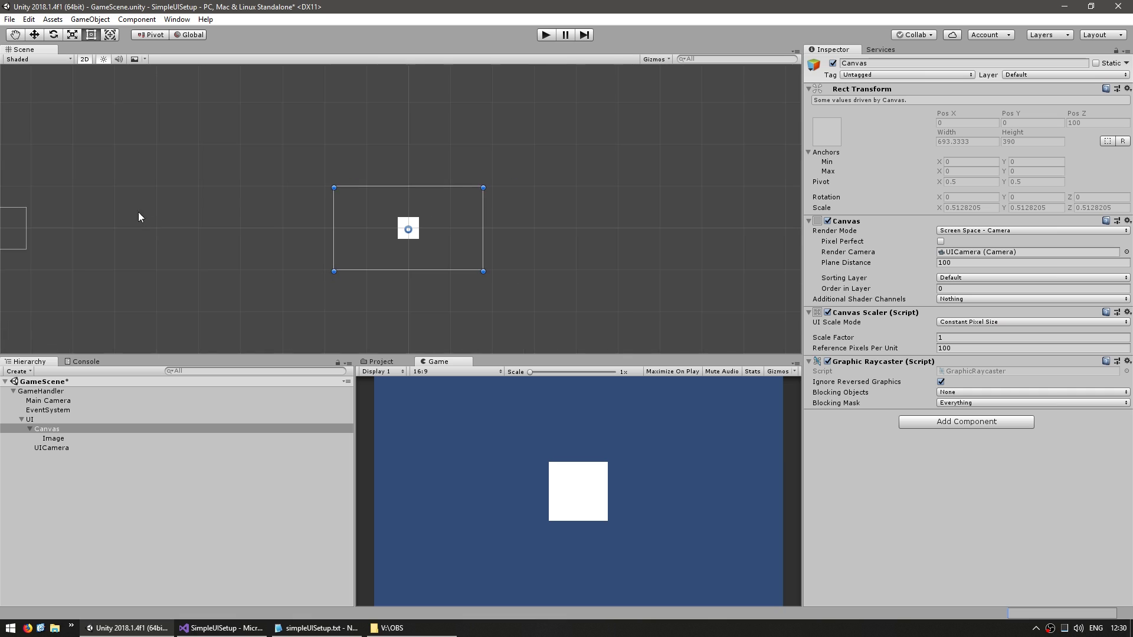
middle_click_drag(129, 210, 237, 210)
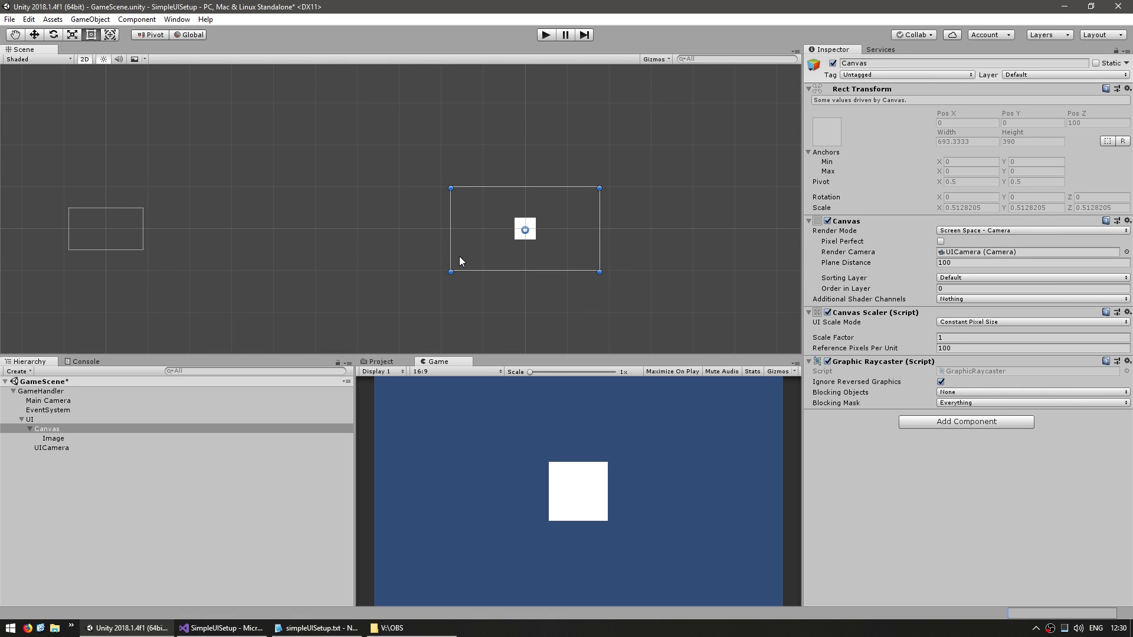
middle_click_drag(455, 262, 333, 250)
scroll(332, 250, "up", 3)
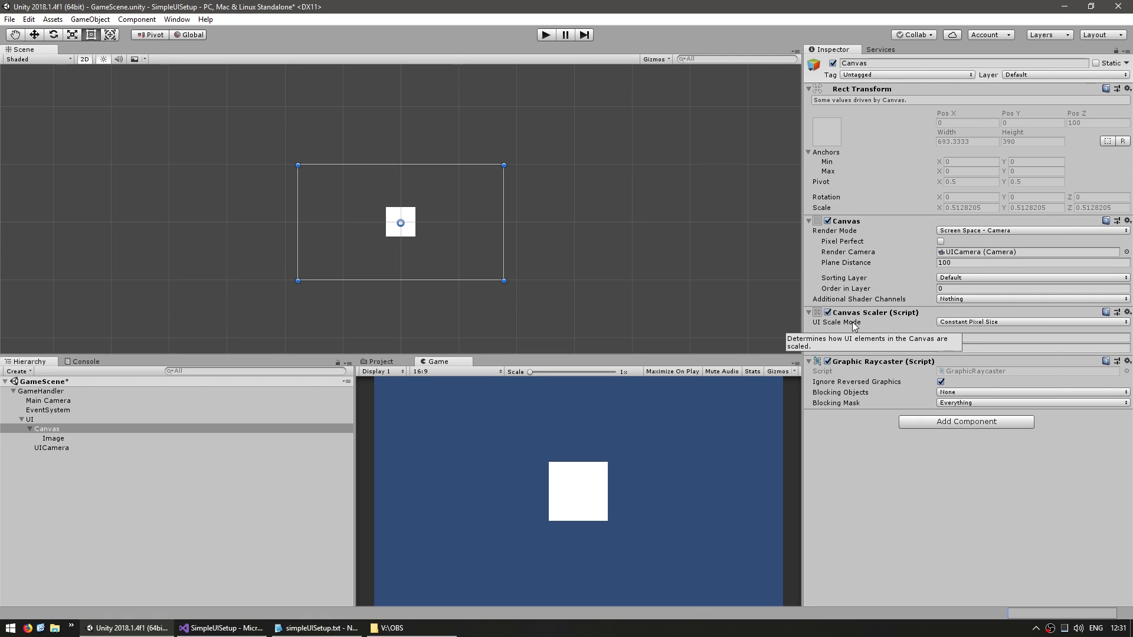
Set Canvas Scaler to Scale With Screen Size, 1280×720 reference, Match 1 (Height).
left_click(975, 322)
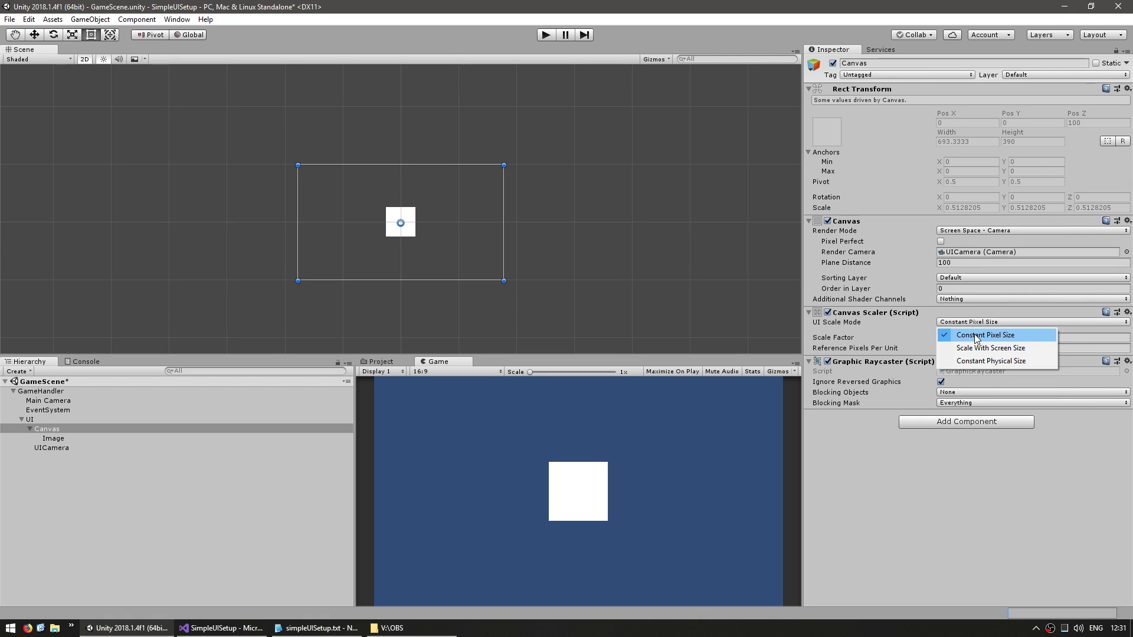
left_click(1010, 348)
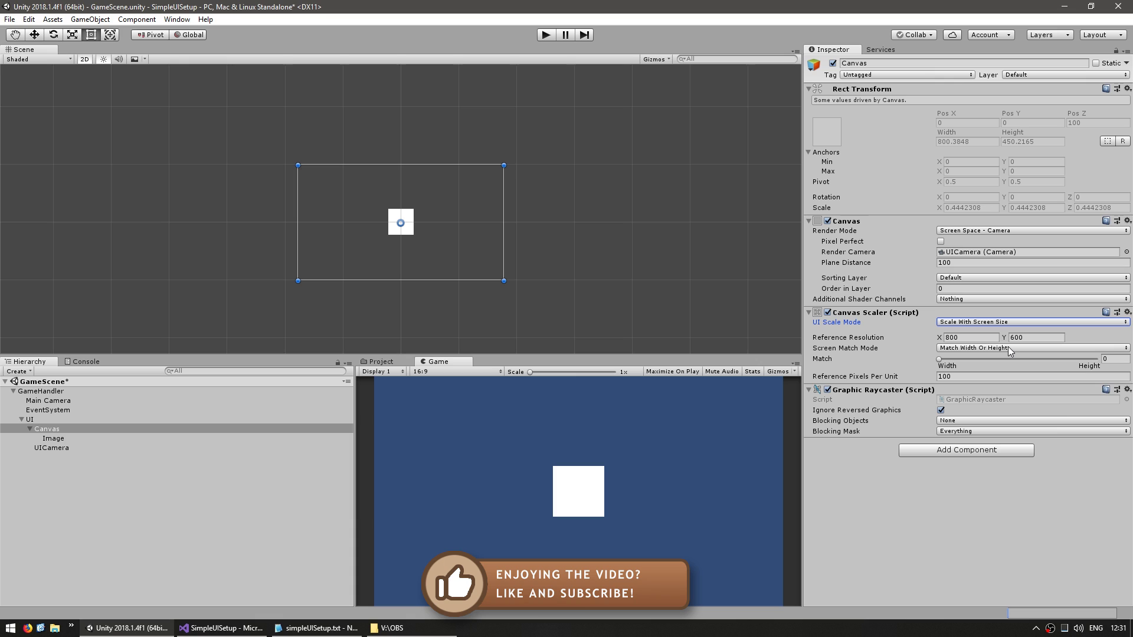
left_click(970, 337)
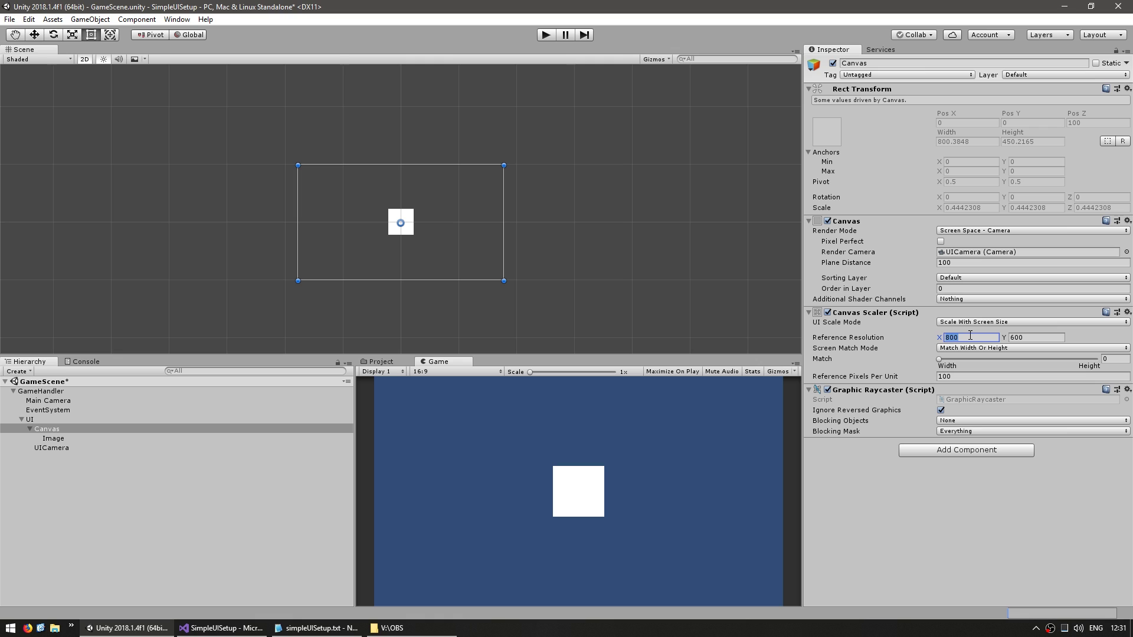
type("1280")
key("Tab")
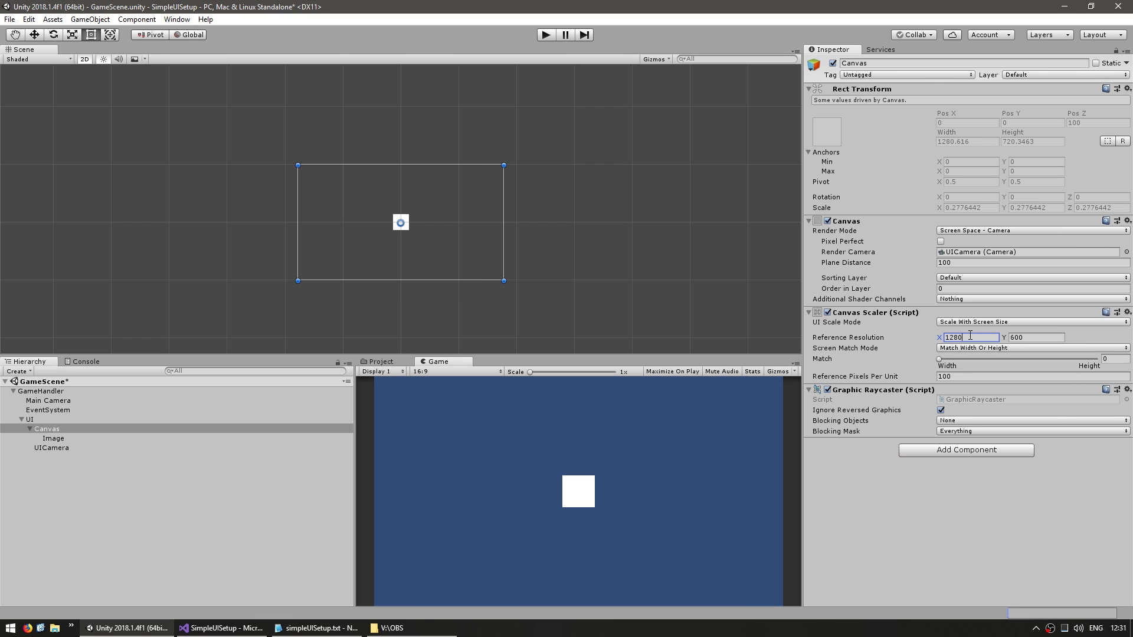
type("720")
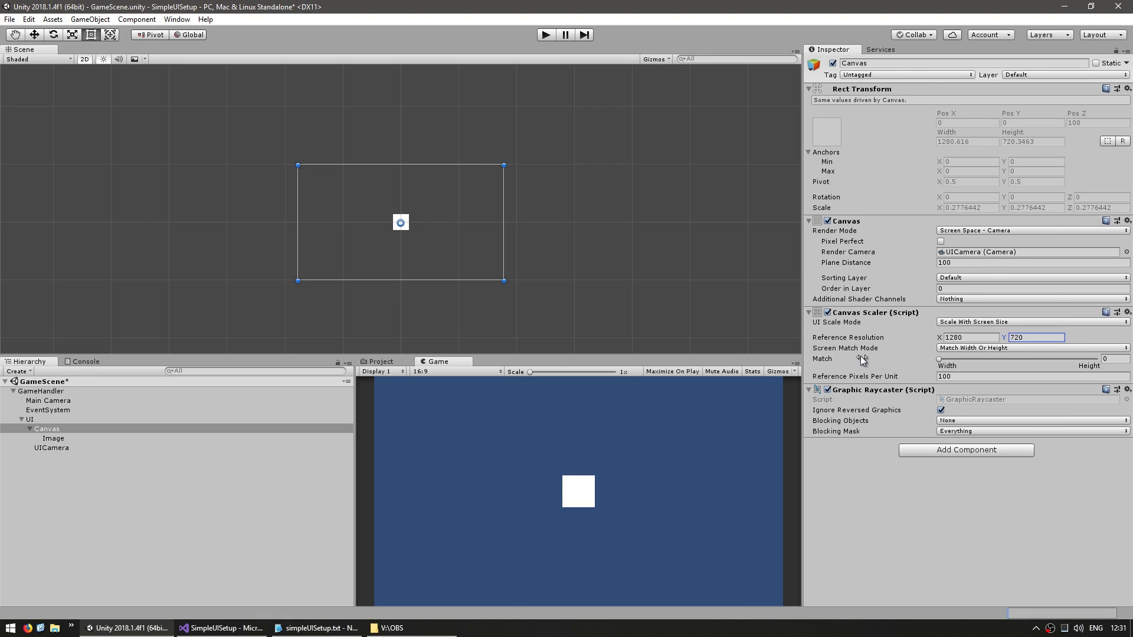
left_click_drag(944, 360, 1096, 358)
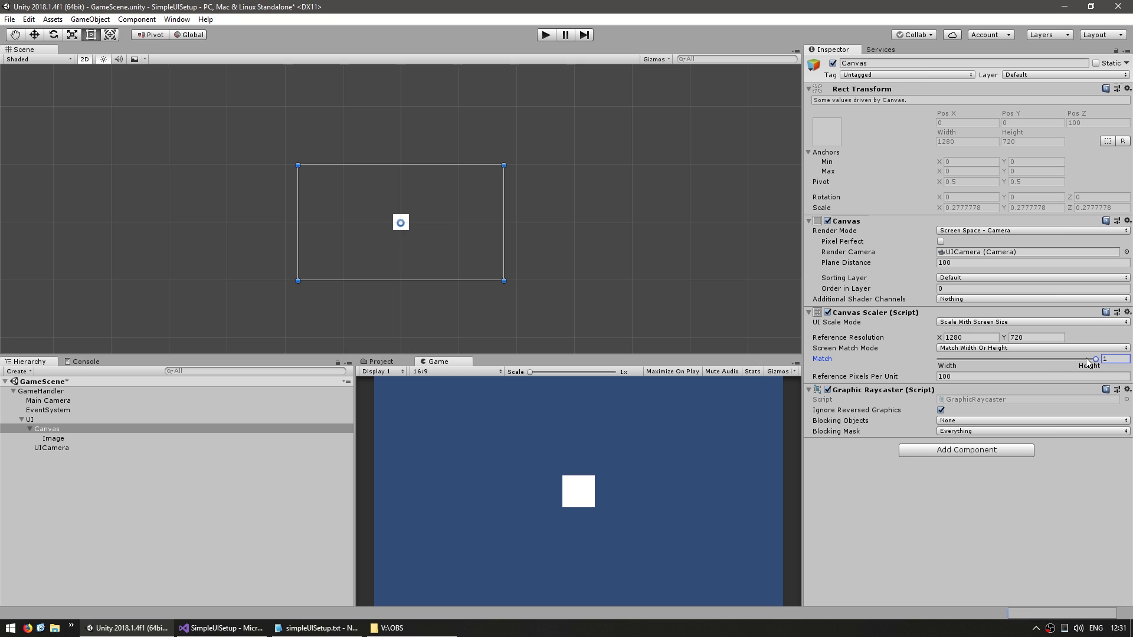
left_click(541, 475)
Preview the Game view at 5:4, then return it to 16:9.
left_click(438, 370)
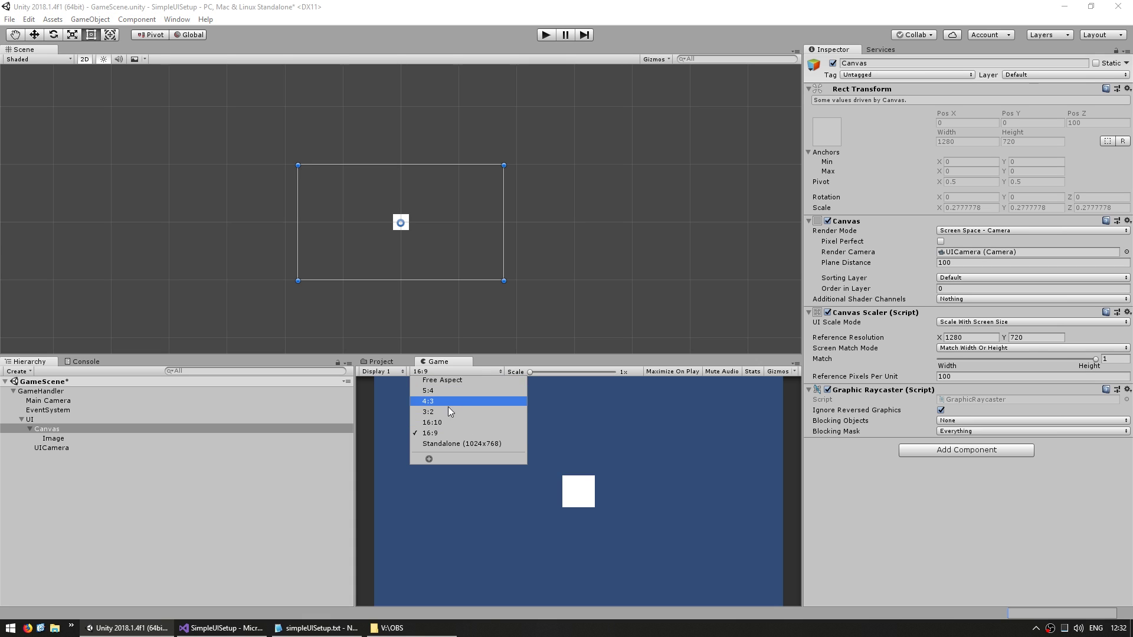
left_click(425, 390)
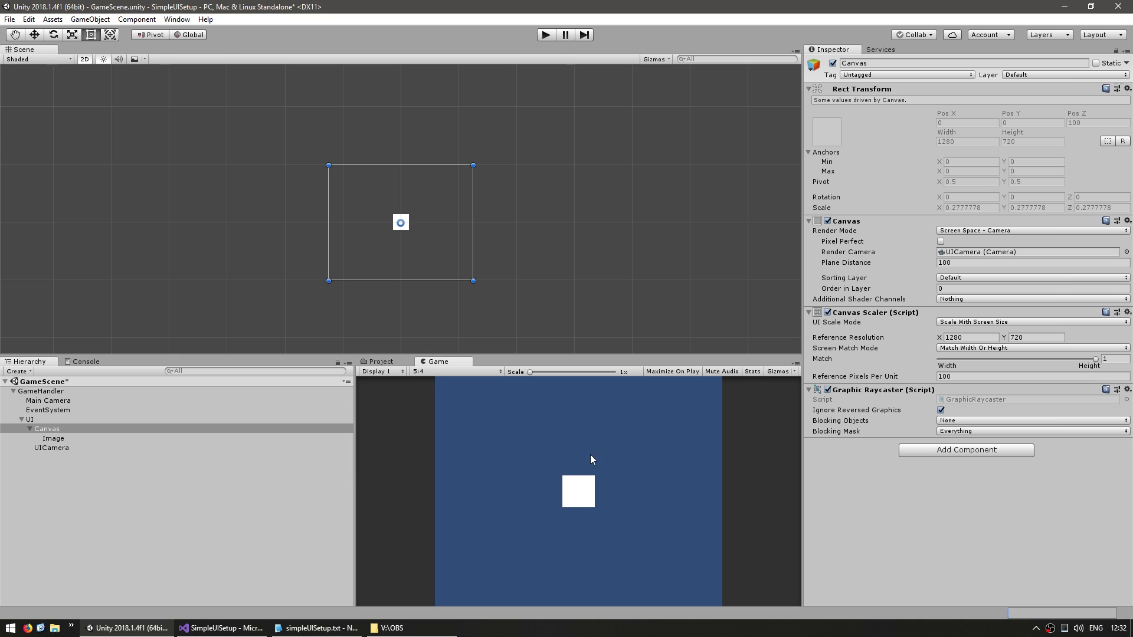
left_click(458, 371)
left_click(425, 423)
mouse_move(583, 356)
left_mouse_down()
mouse_move(583, 324)
mouse_move(583, 458)
mouse_move(585, 307)
mouse_move(572, 479)
mouse_move(575, 345)
left_mouse_up()
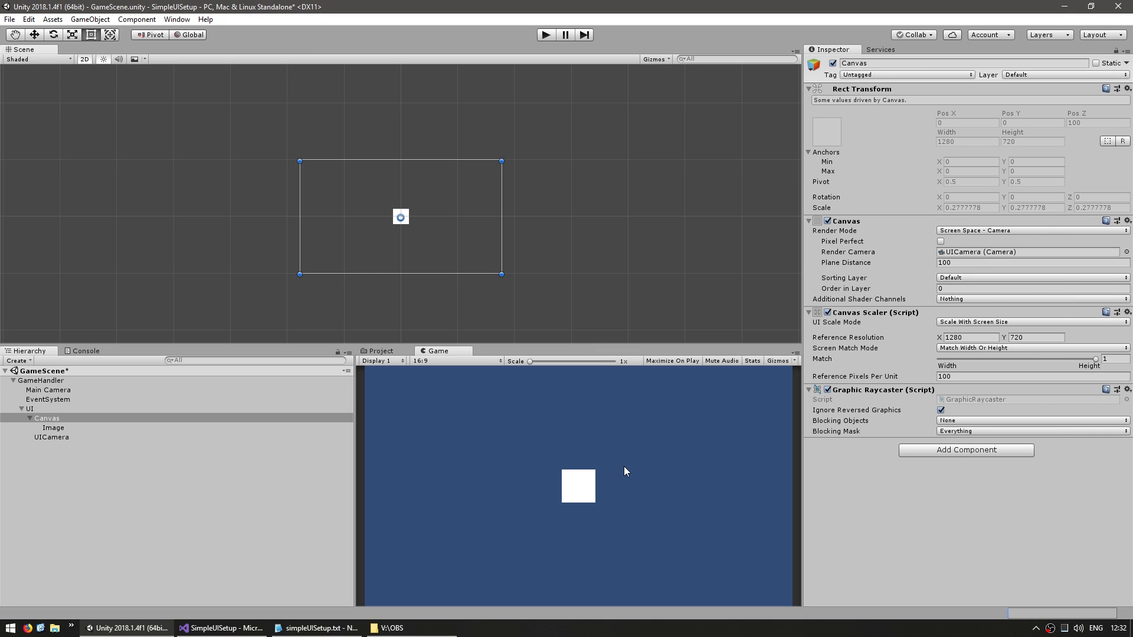
Confirm Reference Pixels Per Unit of 100 and reselect the Canvas.
left_click(979, 376)
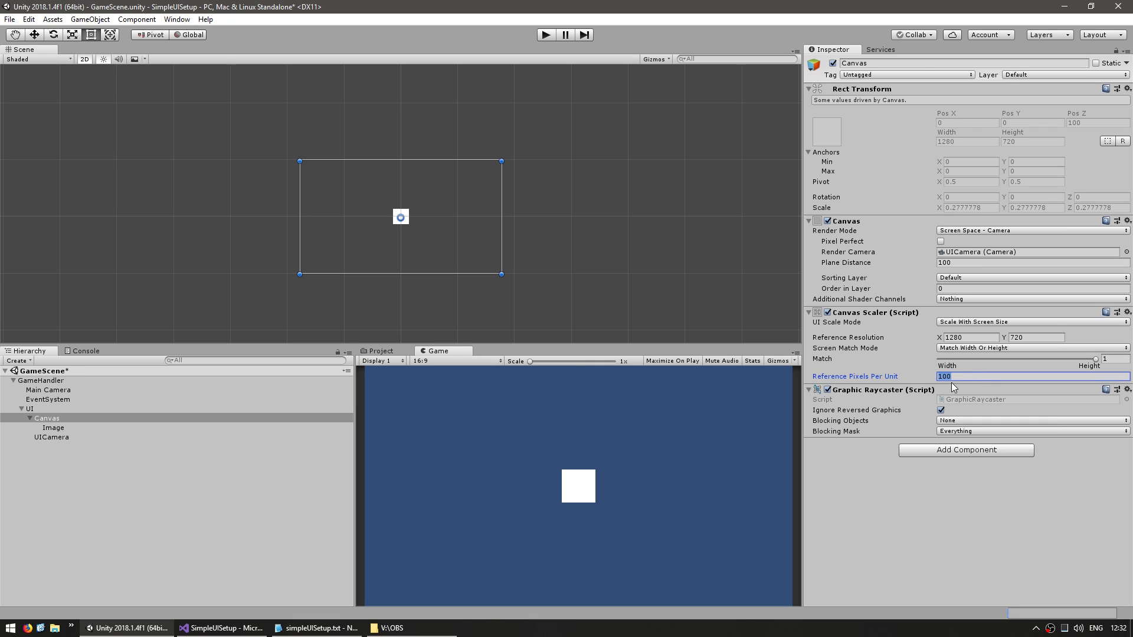
key("Return")
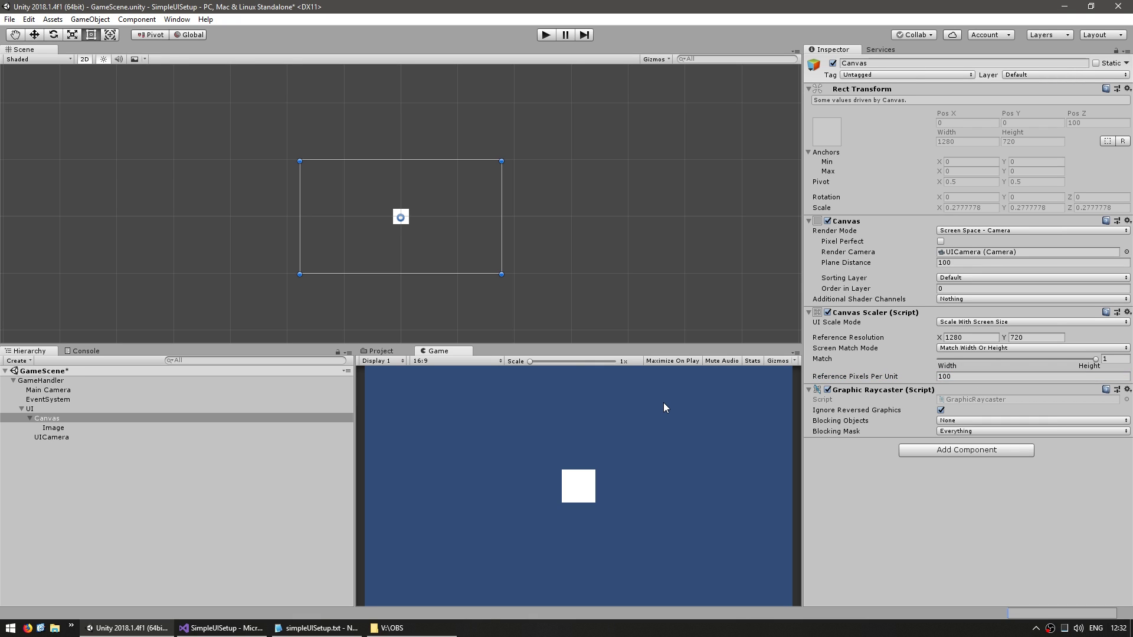
left_click(45, 419)
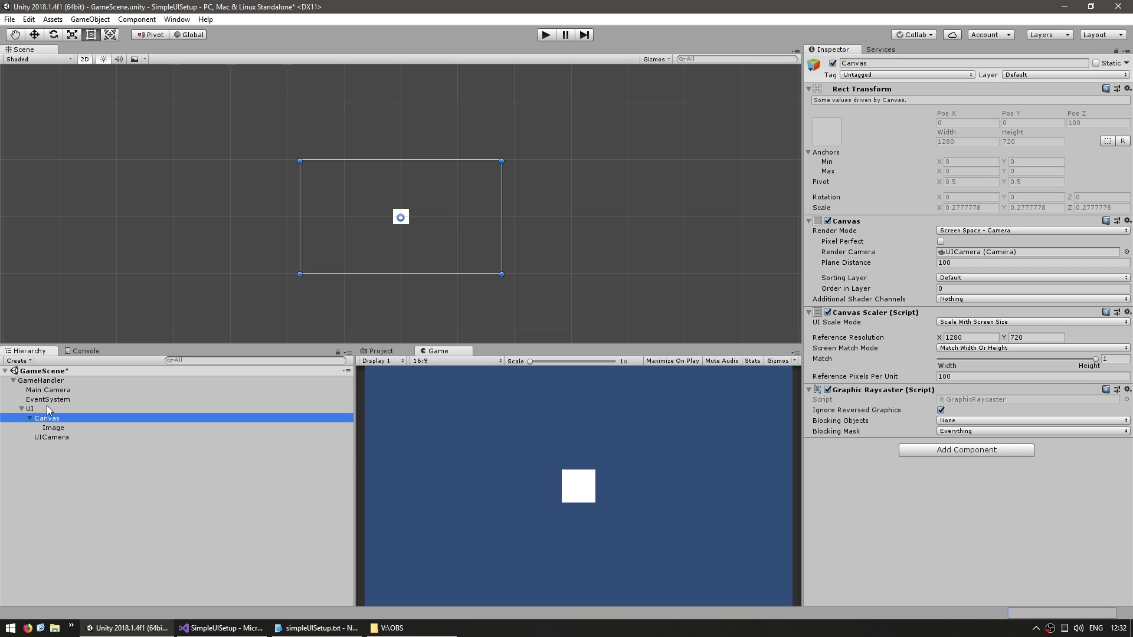
Create an empty child of Canvas named Window_Version.
right_click(47, 405)
right_click(34, 417)
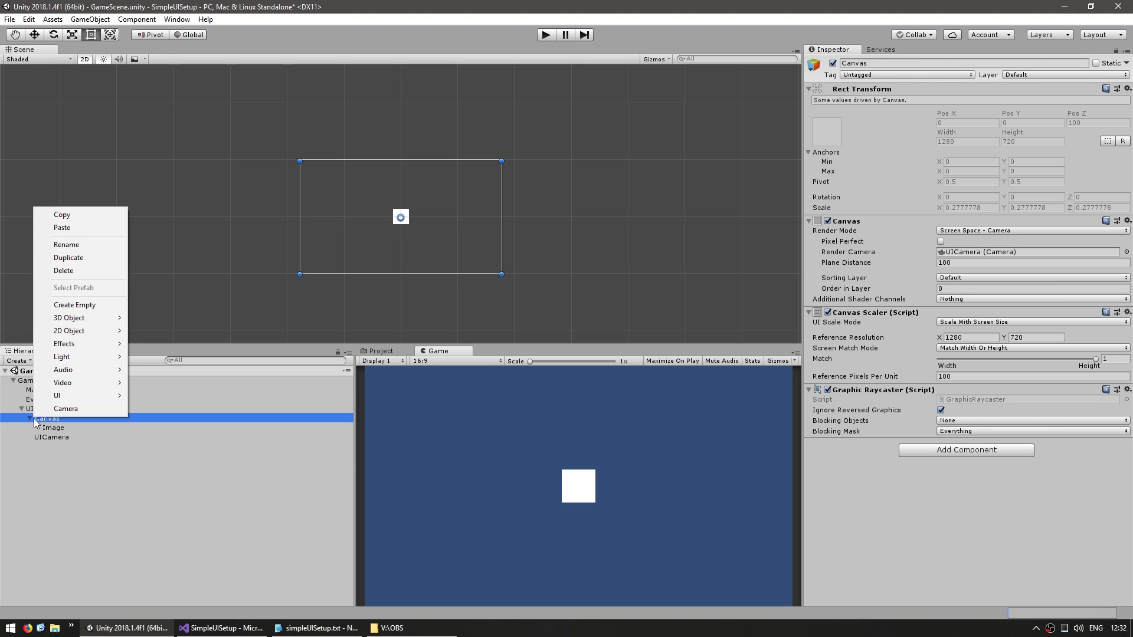
left_click(74, 306)
type("Window_Version")
key("Return")
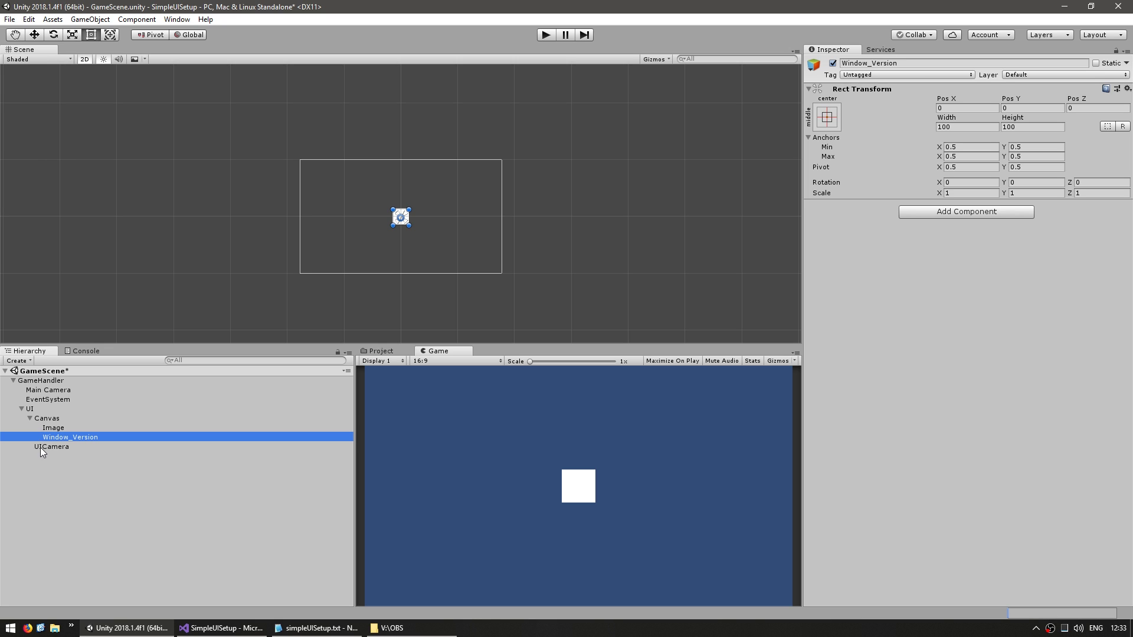
Stretch Window_Version's anchors over the canvas with Left, Top, Right, Bottom all 0.
left_click(826, 116)
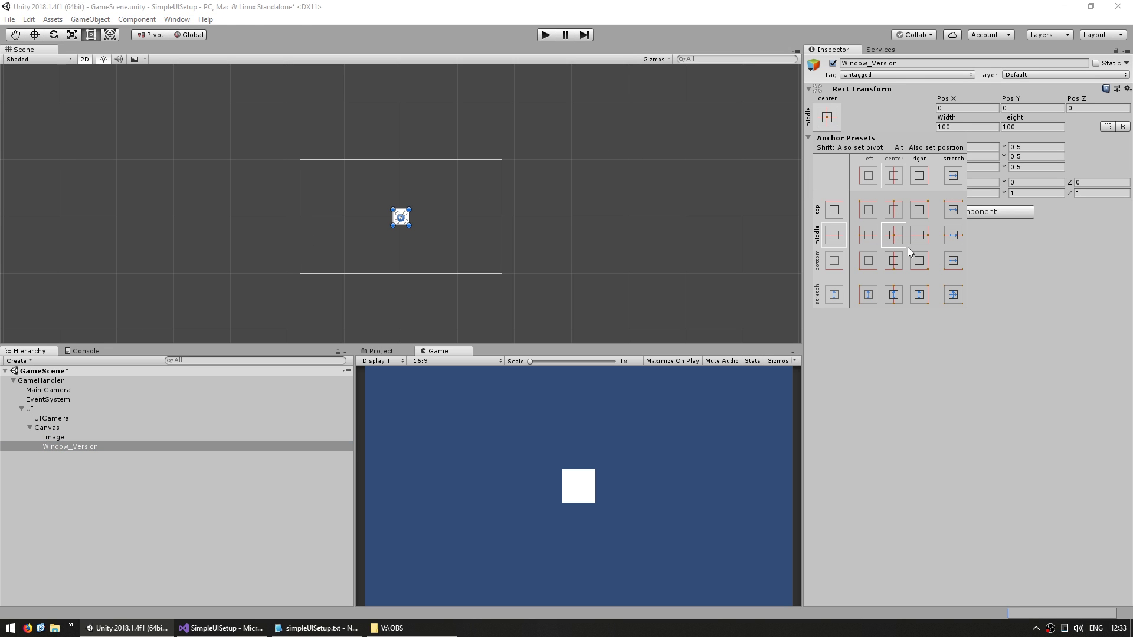
left_click(953, 295)
left_click(975, 108)
type("0")
key("Tab")
type("0")
key("Tab")
key("Tab")
type("0")
key("Tab")
type("0")
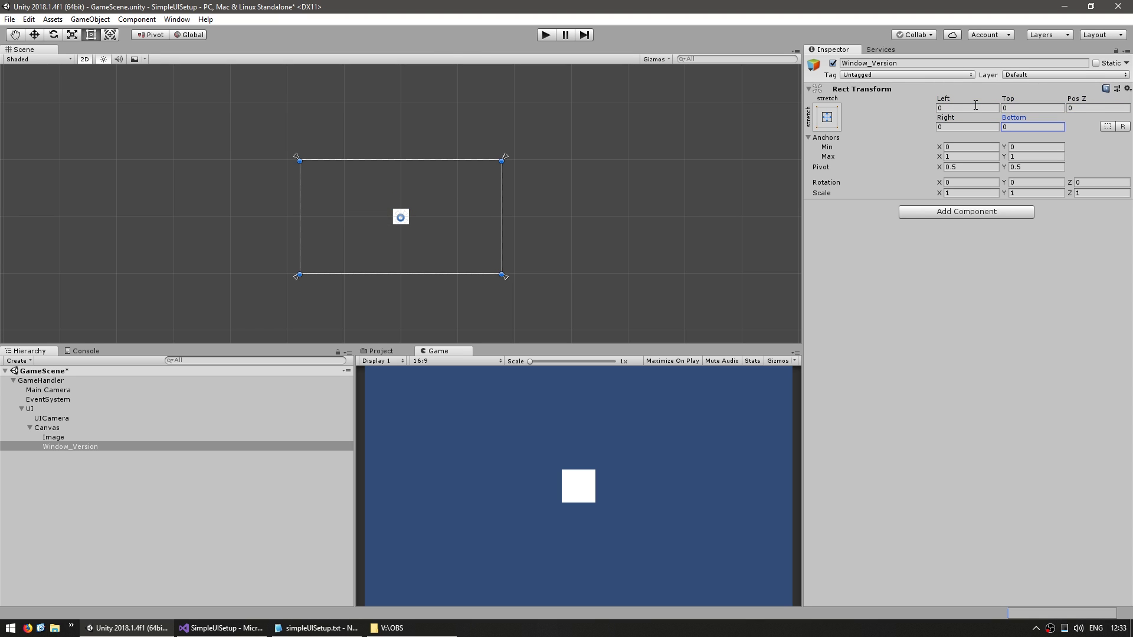
scroll(576, 152, "up", 5)
scroll(666, 150, "down", 2)
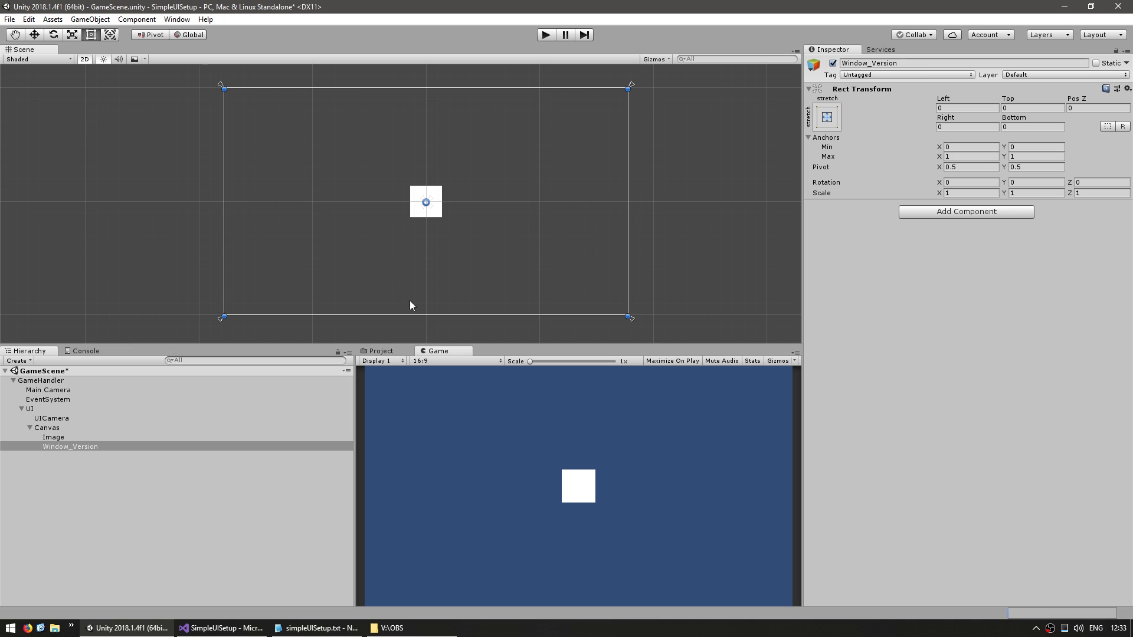
Check the Game view at 5:4, then switch back to 16:9.
left_click(443, 361)
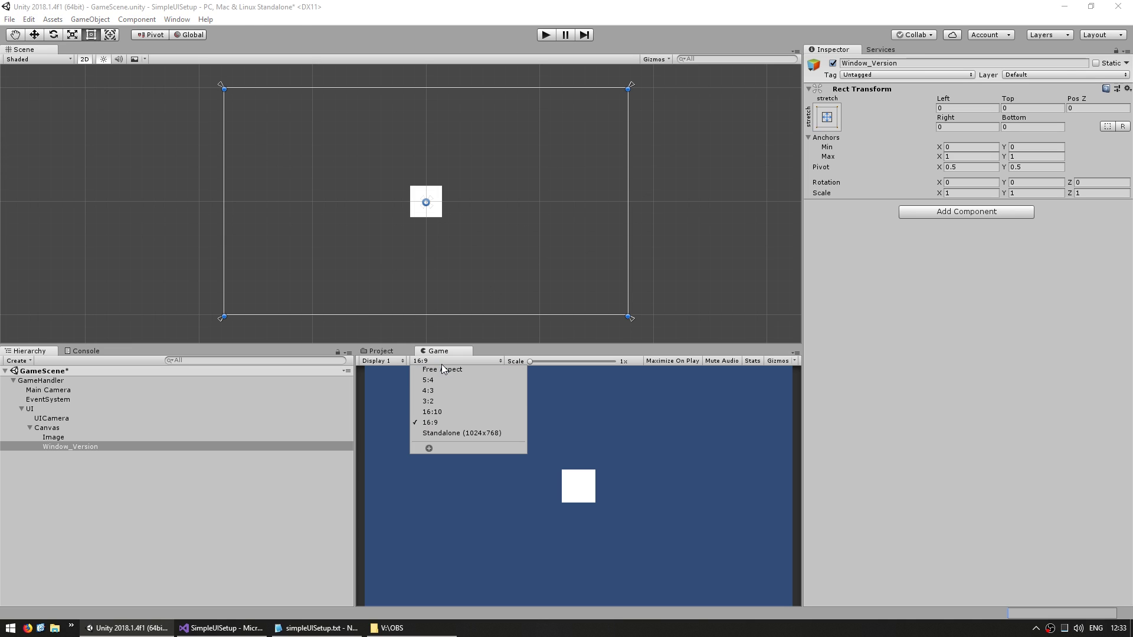
left_click(440, 380)
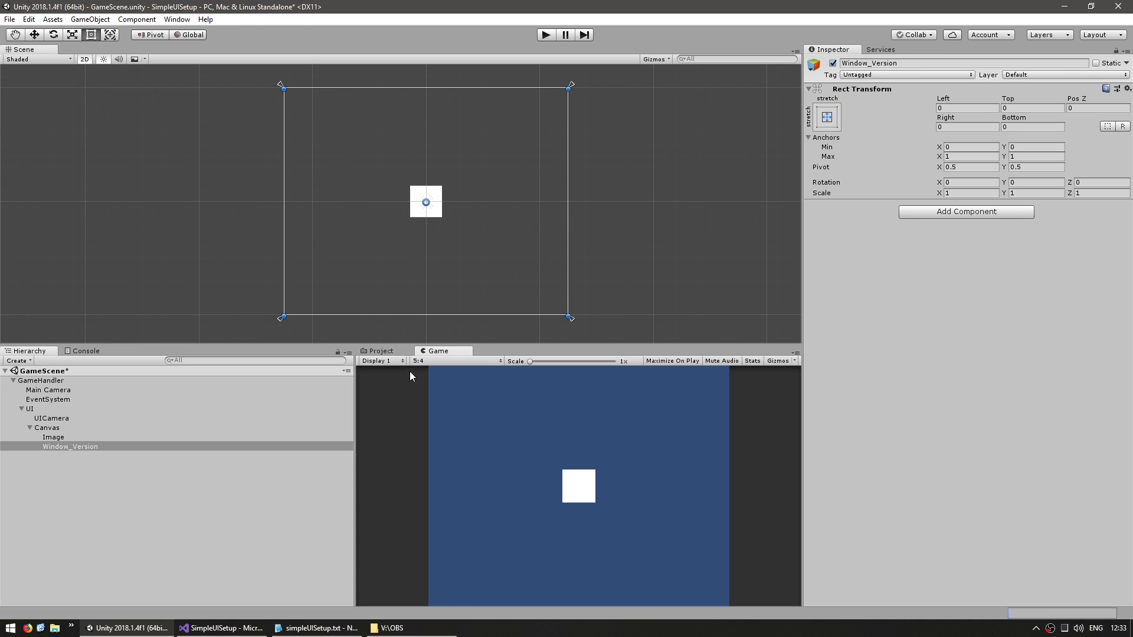
left_click(417, 362)
left_click(427, 423)
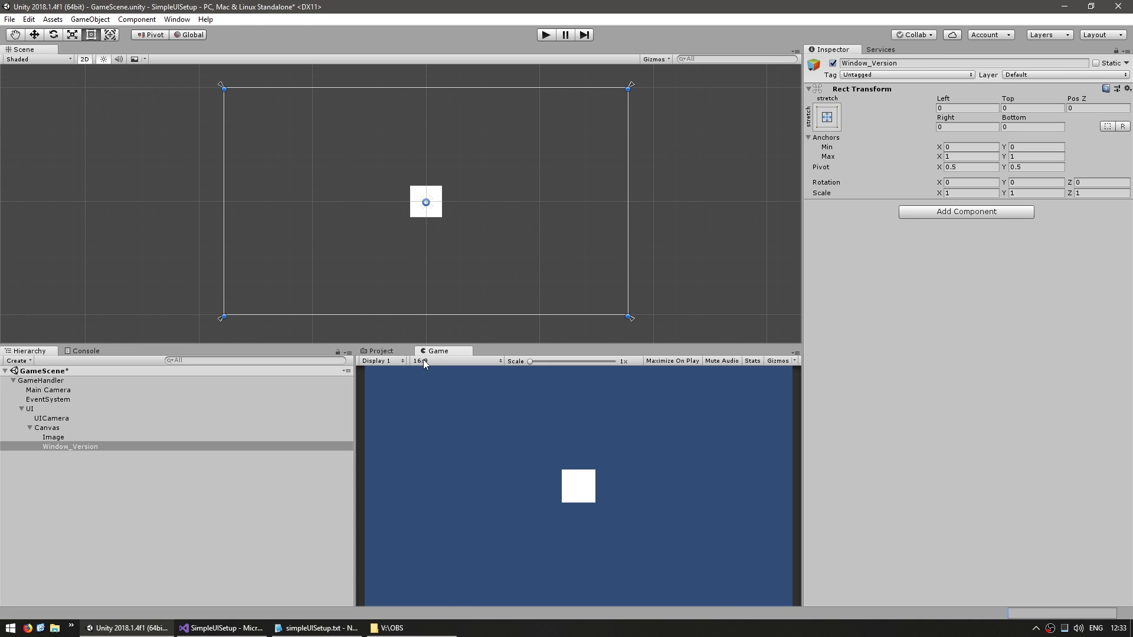
Add a UI Text under Window_Version reading 'v1.00'.
right_click(66, 449)
mouse_move(98, 426)
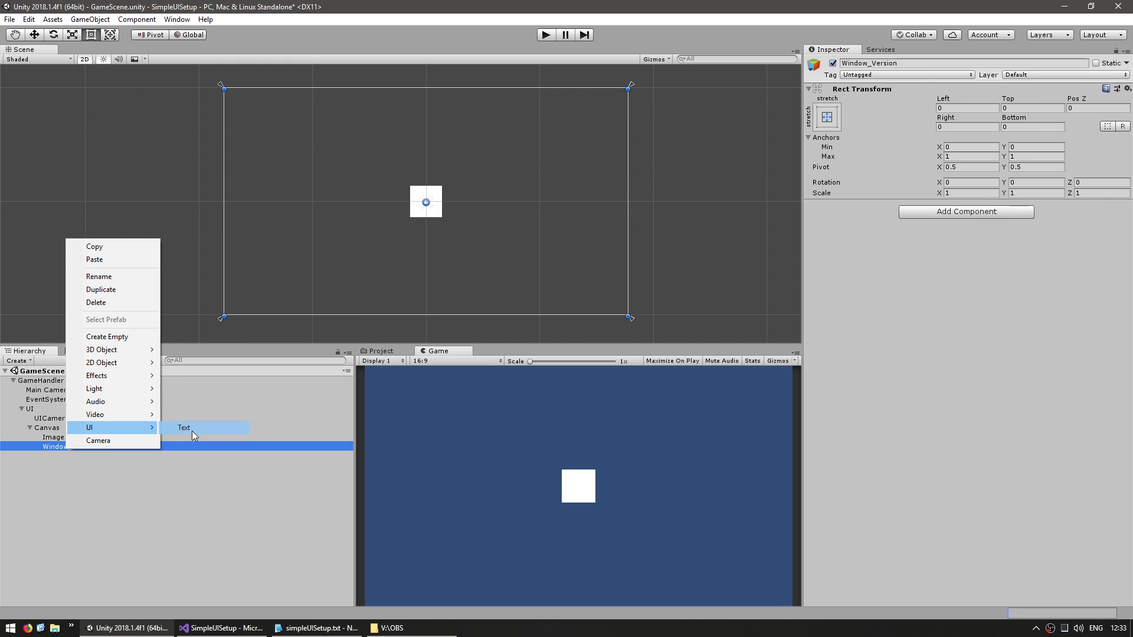
left_click(192, 430)
left_click(944, 389)
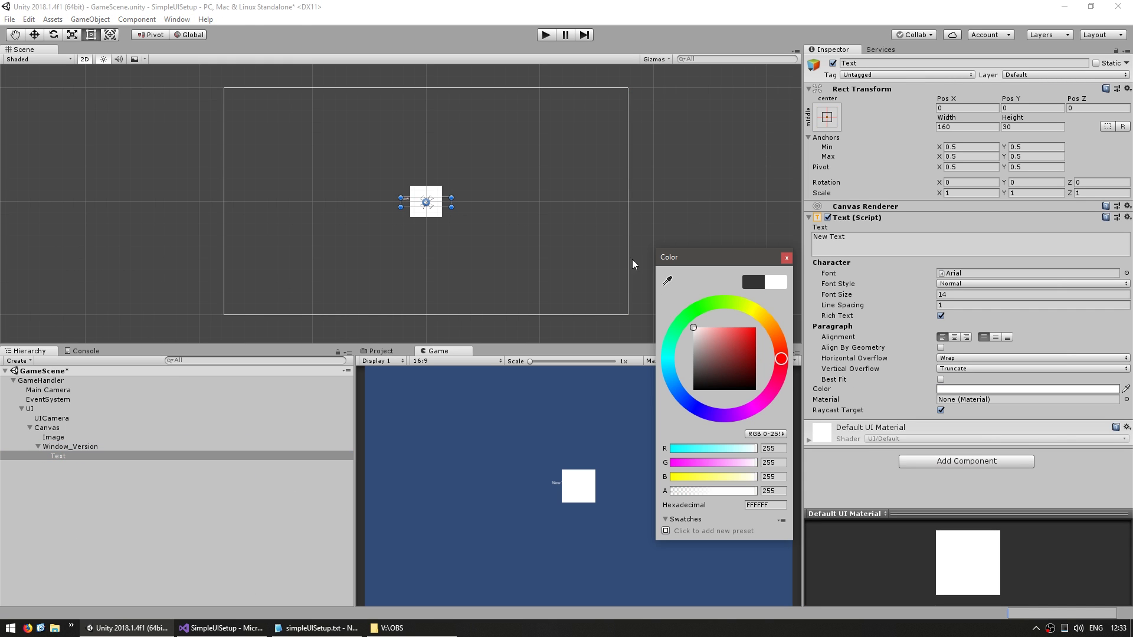
left_click(952, 243)
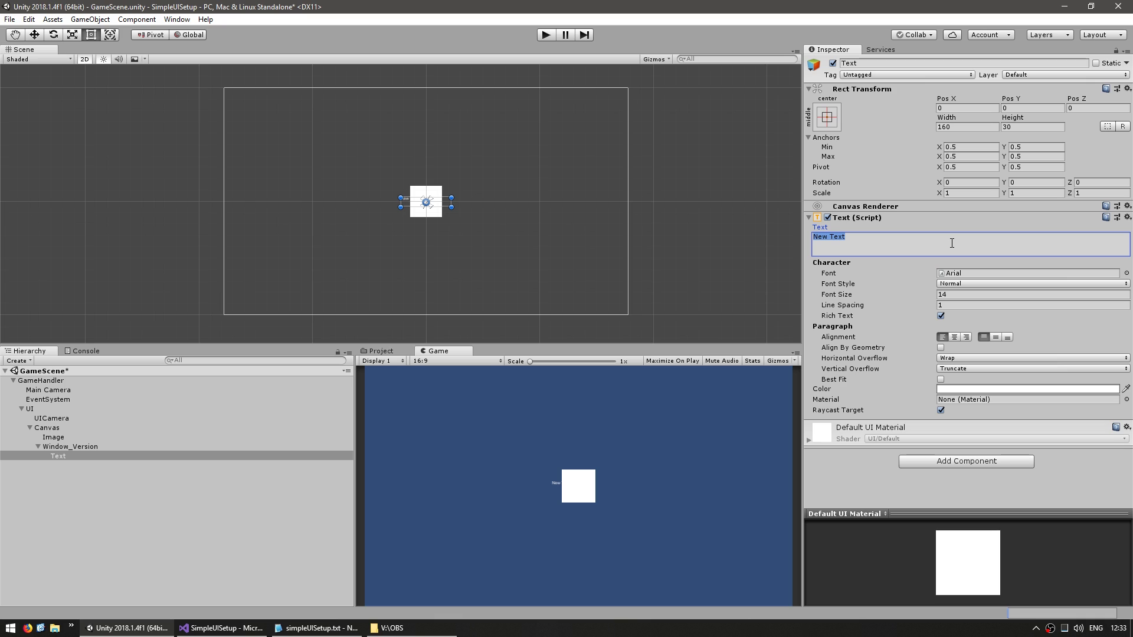
type("v1.00")
Set horizontal and vertical overflow to Overflow and the label size to 0×0.
left_click(973, 359)
left_click(970, 385)
left_click(973, 369)
left_click(973, 393)
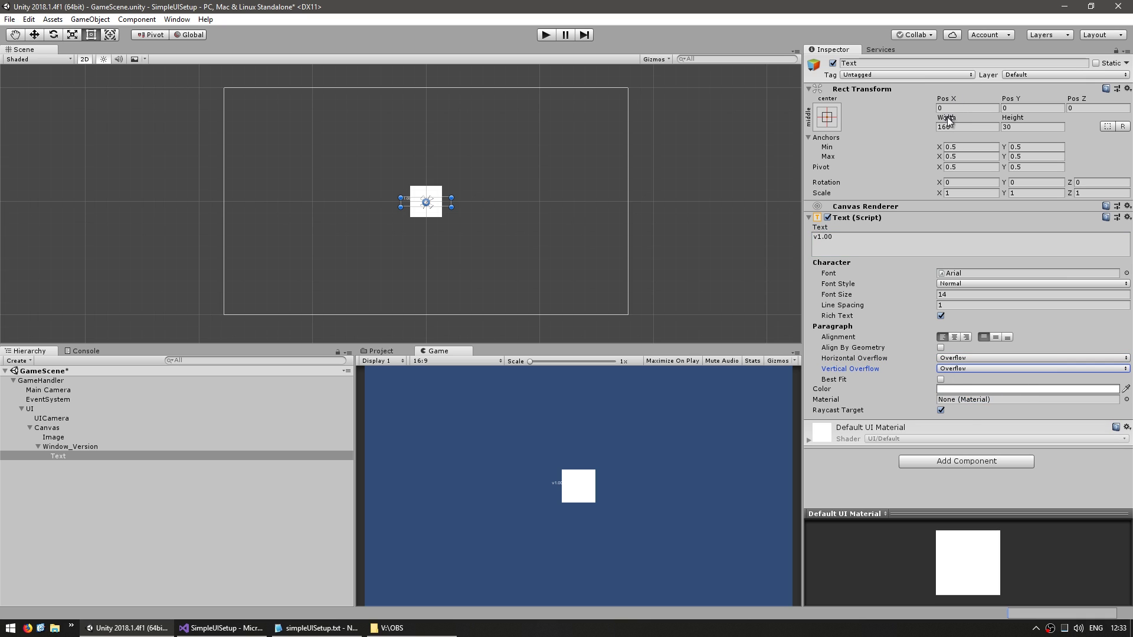
left_click(949, 127)
type("0")
key("Tab")
type("0")
scroll(508, 207, "up", 2)
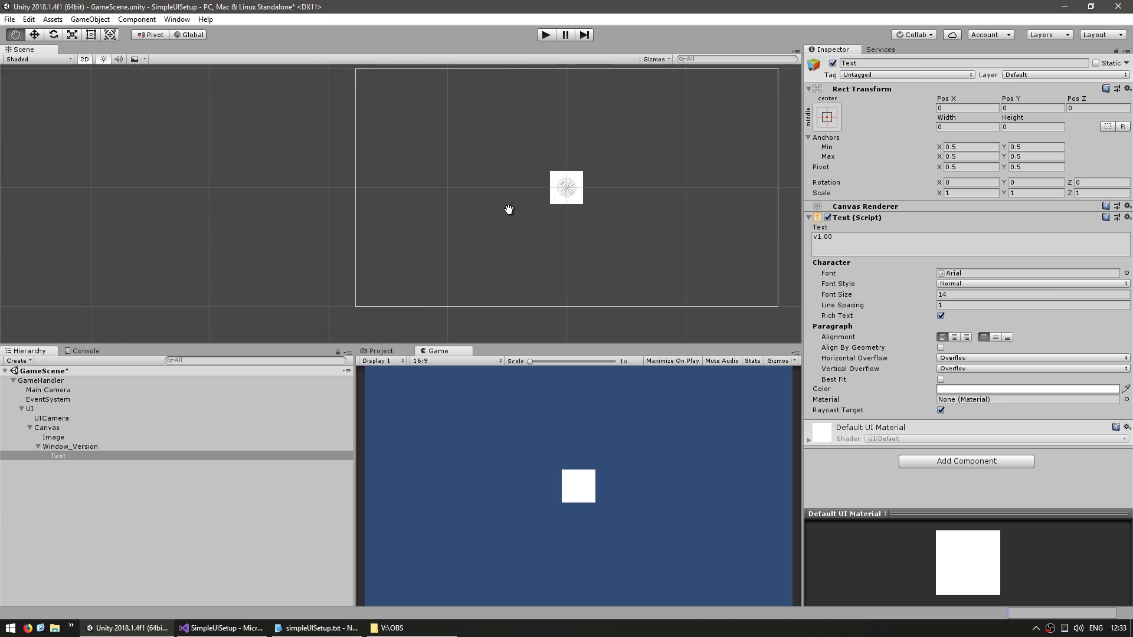
Anchor the label bottom-left at position 5,5, bottom-aligned, font size 30.
left_click(827, 117)
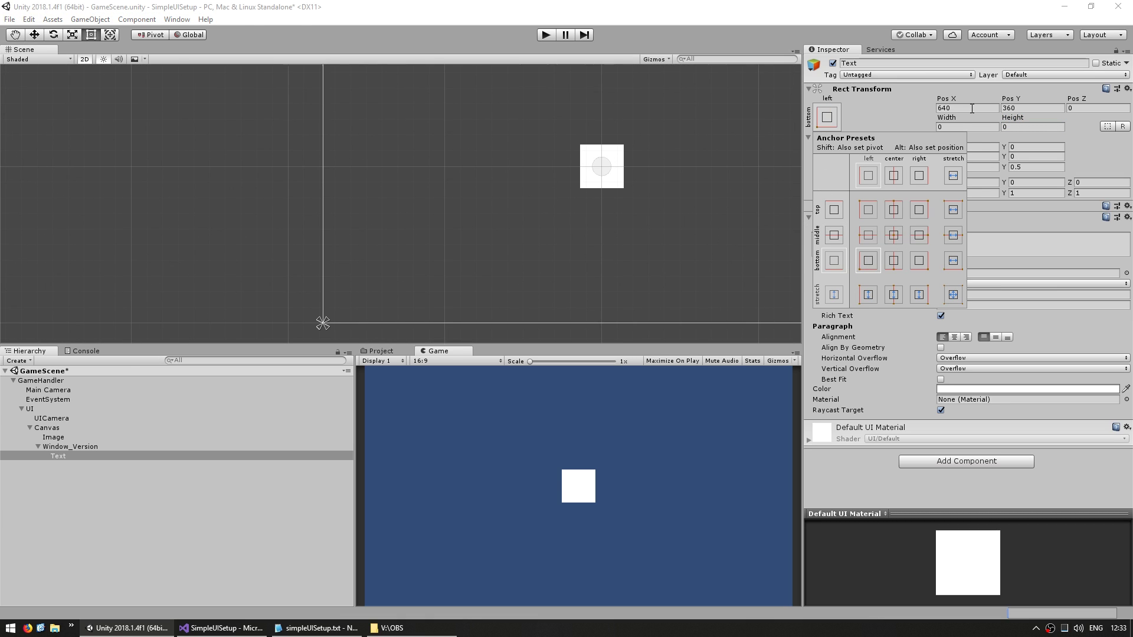
left_click(853, 271)
left_click(972, 108)
type("5")
key("Tab")
type("5")
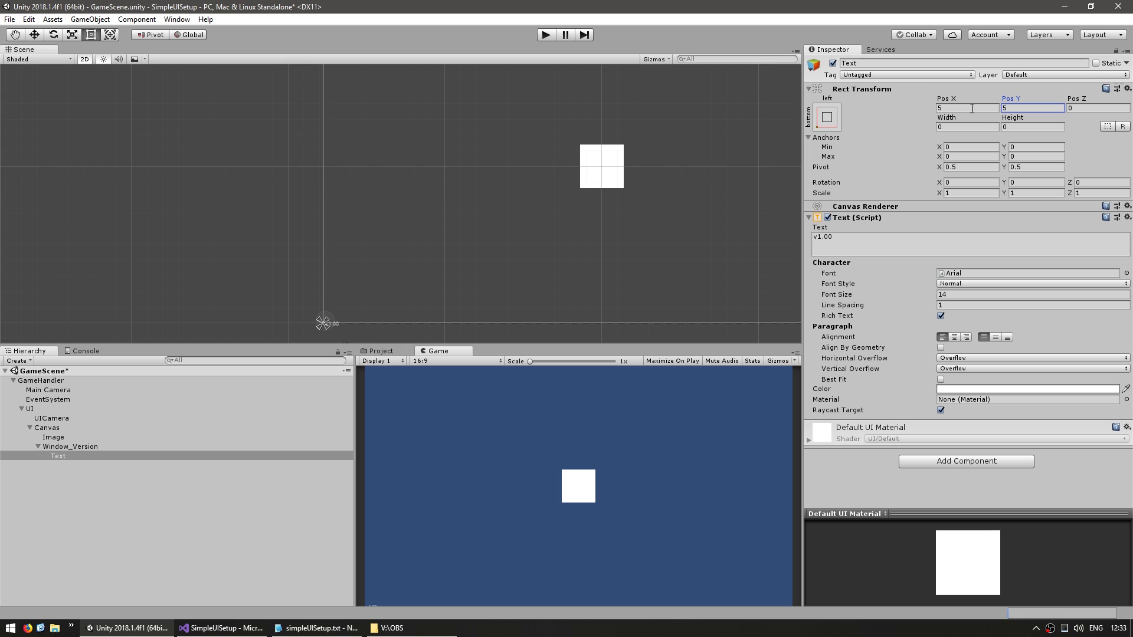
left_click(1007, 337)
left_click(1033, 294)
type("30")
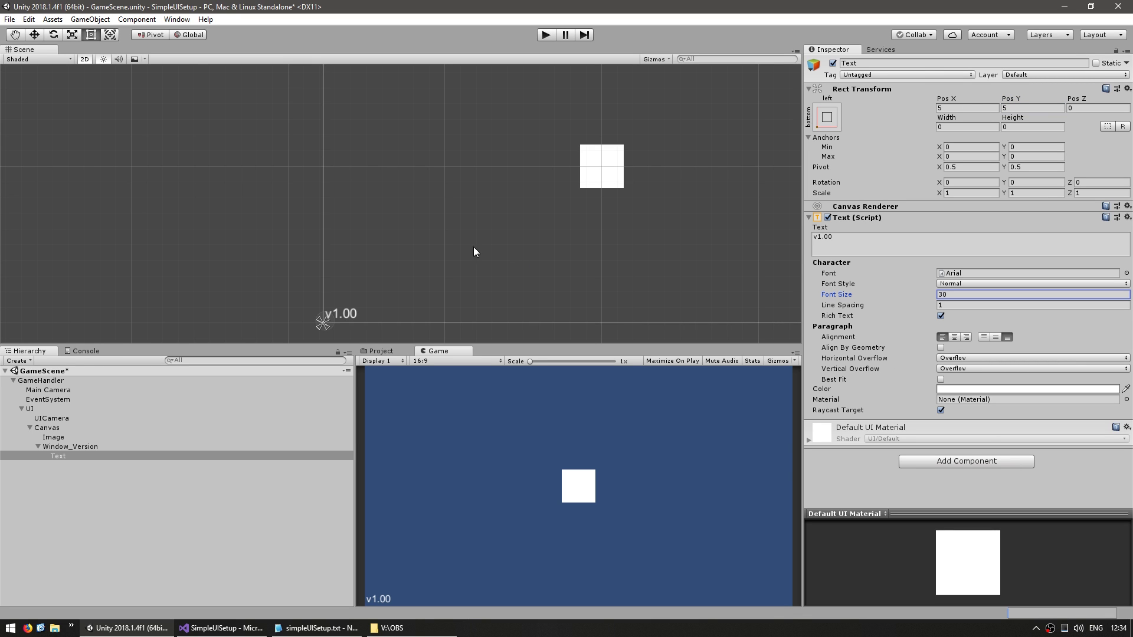
Frame the whole canvas in the Scene view, resize the Scene/Game split, and set the Game view aspect to 5:4.
scroll(545, 220, "down", 2)
middle_click_drag(554, 210, 576, 235)
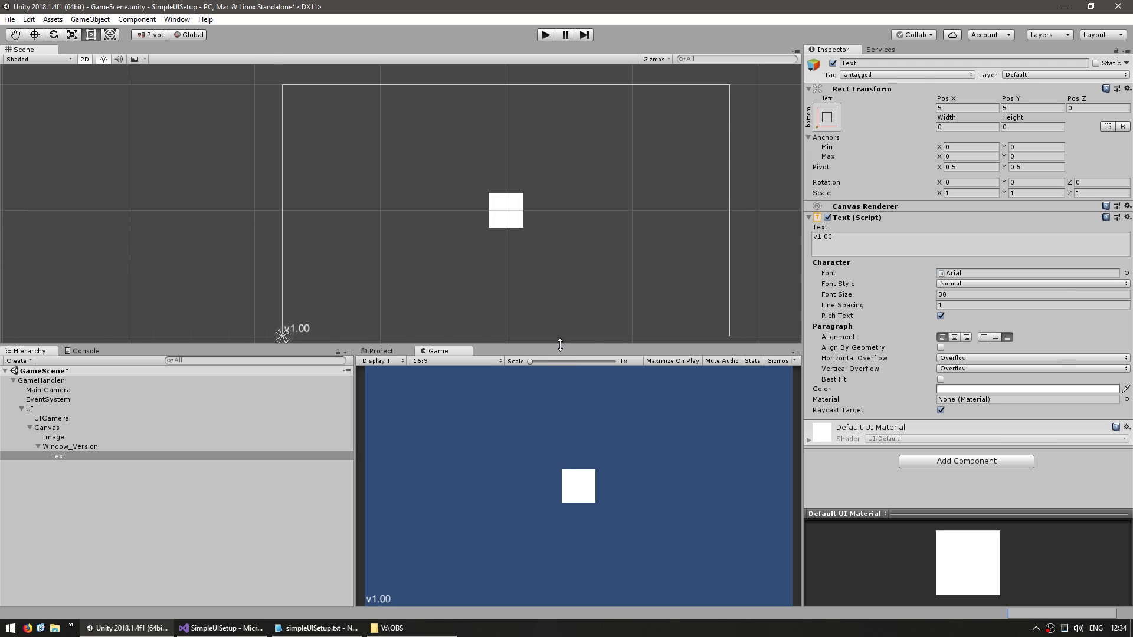
left_click_drag(558, 347, 482, 345)
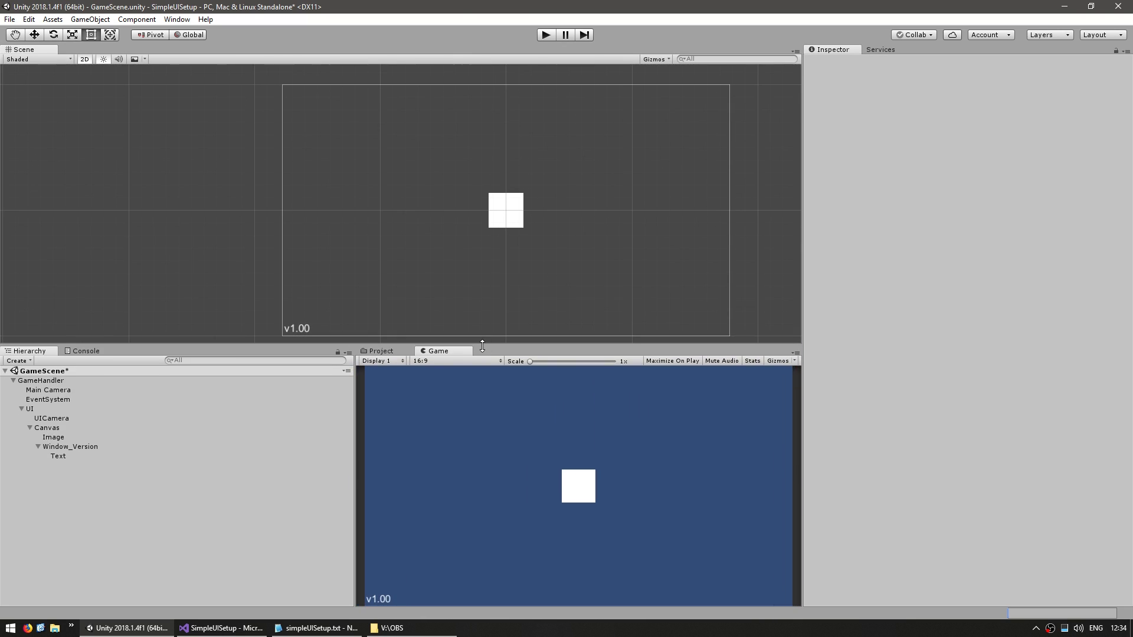
left_click(437, 364)
left_click(439, 381)
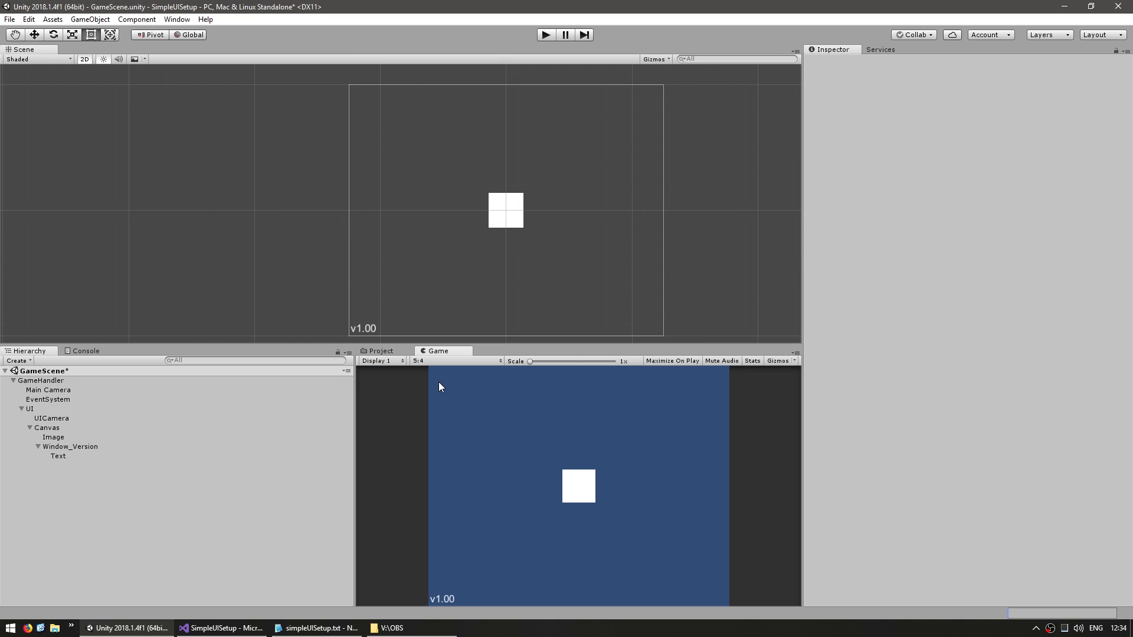
left_click(470, 370)
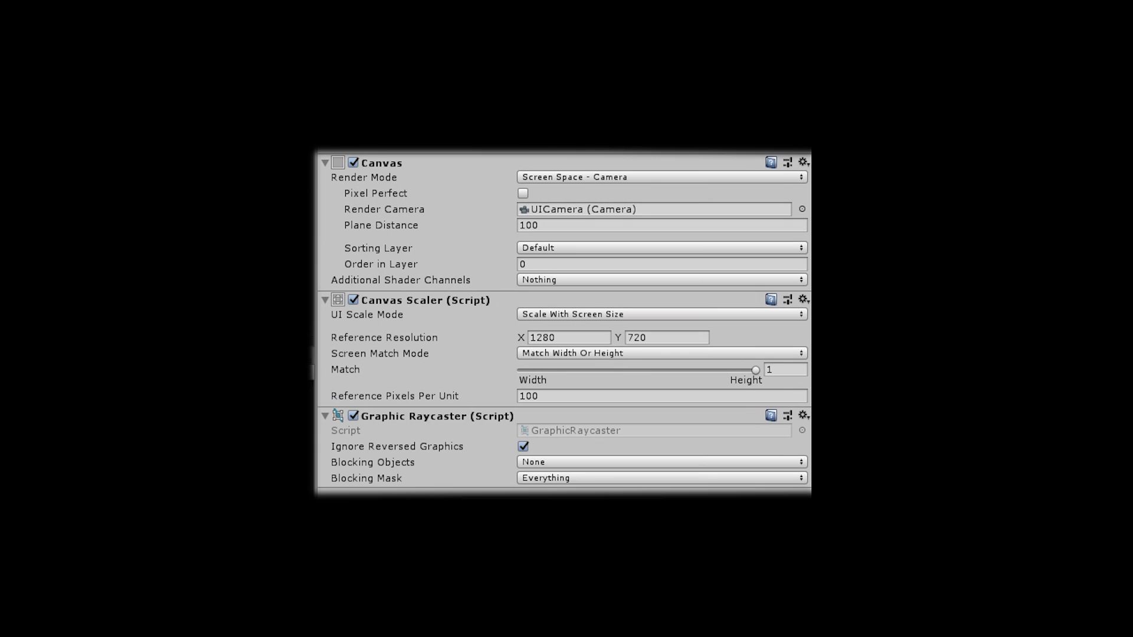